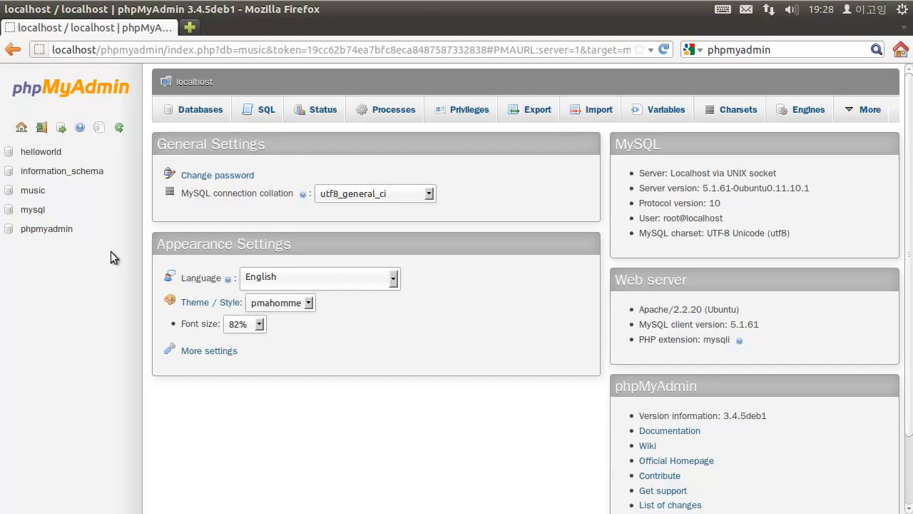
# Step: Go to the server's database management page and enter movie as the name of a new database
pyautogui.click(98, 97)
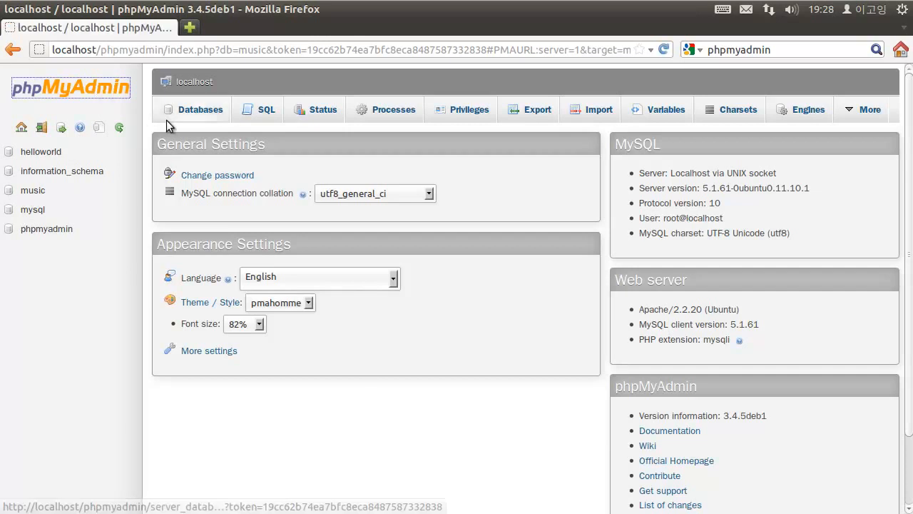
pyautogui.click(213, 114)
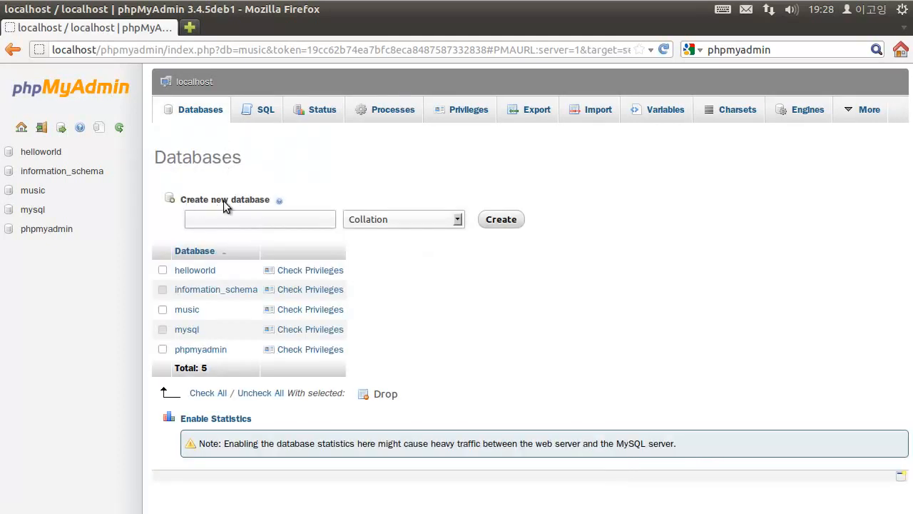
pyautogui.click(246, 219)
pyautogui.write('ㅡㅐ')
pyautogui.press('BackSpace')
pyautogui.press('BackSpace')
pyautogui.press('Hangul')
pyautogui.write('movie')
# Step: Choose the utf8_general_ci collation for the new database and create it
pyautogui.click(414, 224)
pyautogui.scroll(-5, 444, 248)
pyautogui.scroll(-10, 453, 309)
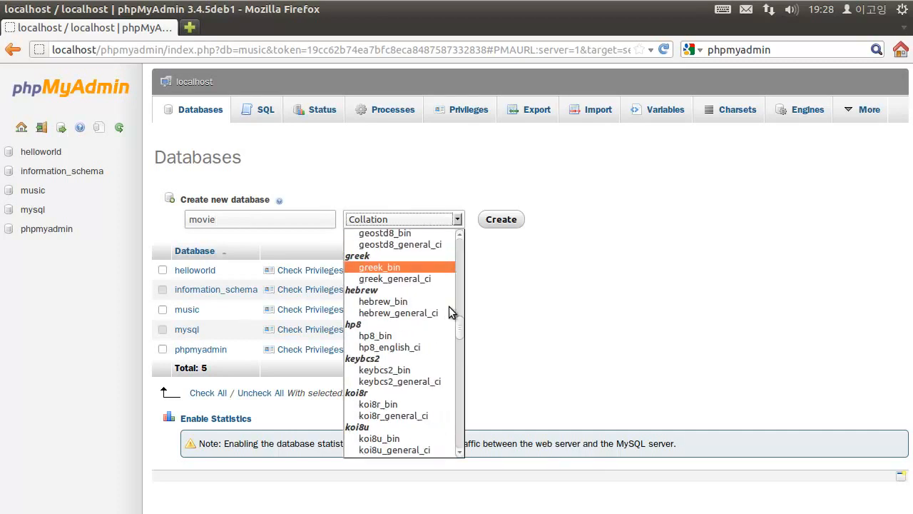
pyautogui.scroll(-10, 462, 399)
pyautogui.scroll(-4, 462, 442)
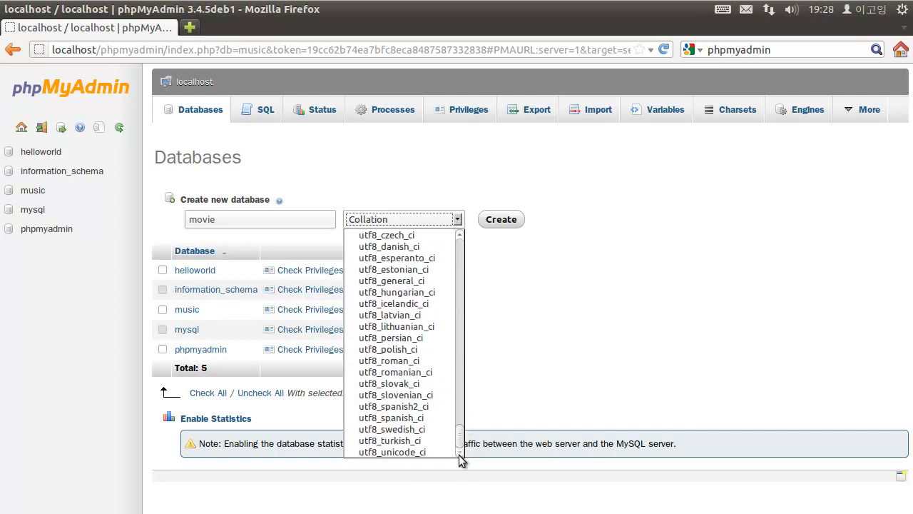
pyautogui.scroll(3, 460, 446)
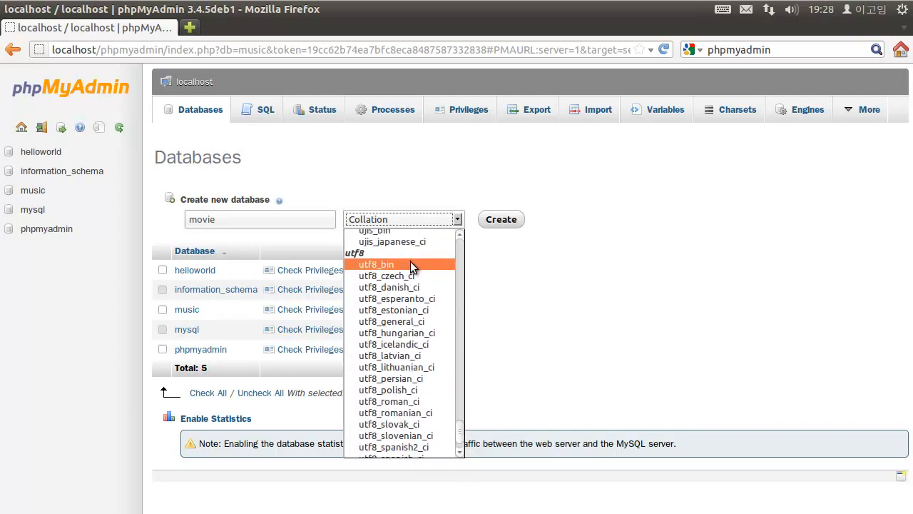
pyautogui.scroll(-1, 412, 262)
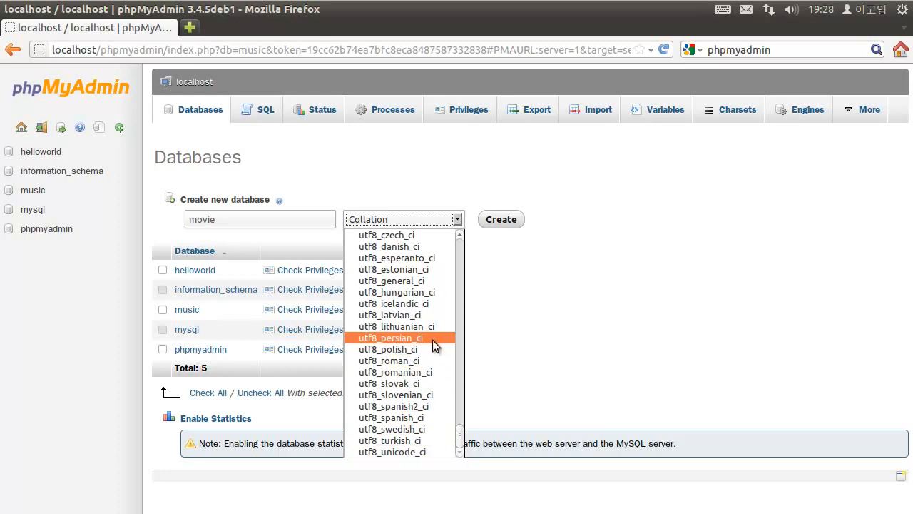
pyautogui.click(429, 281)
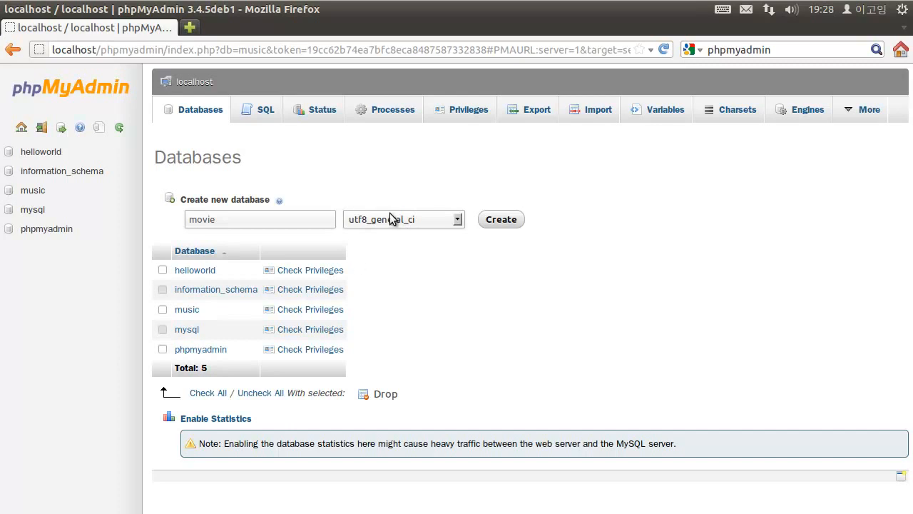
pyautogui.click(502, 221)
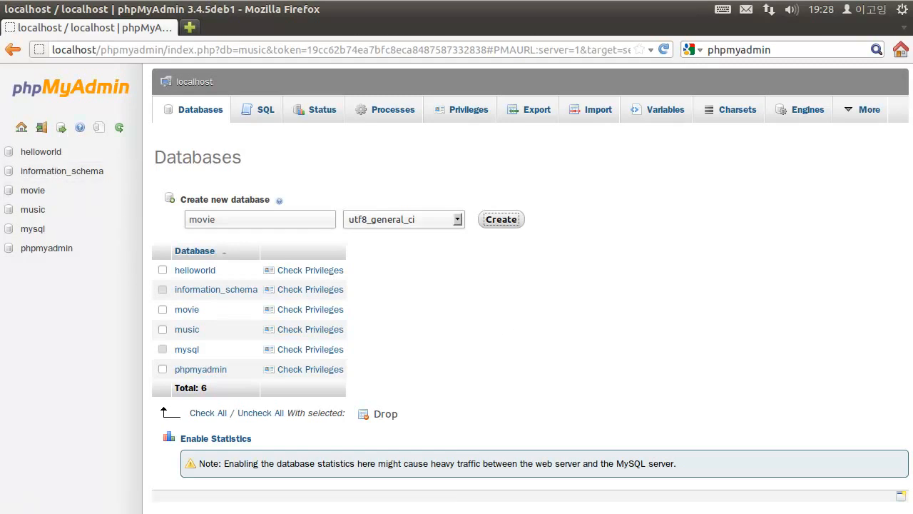
# Step: Review the database server diagram and the mysql monitor lesson's CREATE DATABASE statement on the open opentutorials.org pages
pyautogui.click(267, 27)
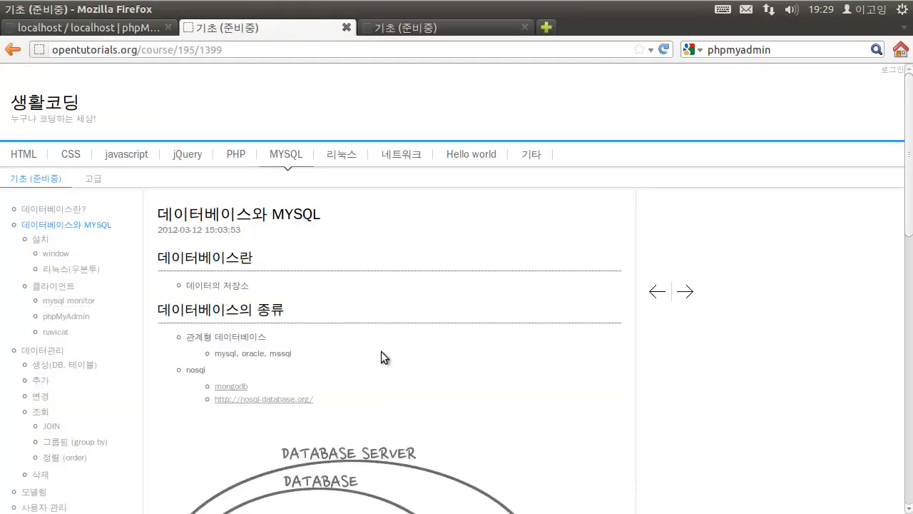
pyautogui.scroll(-9, 381, 351)
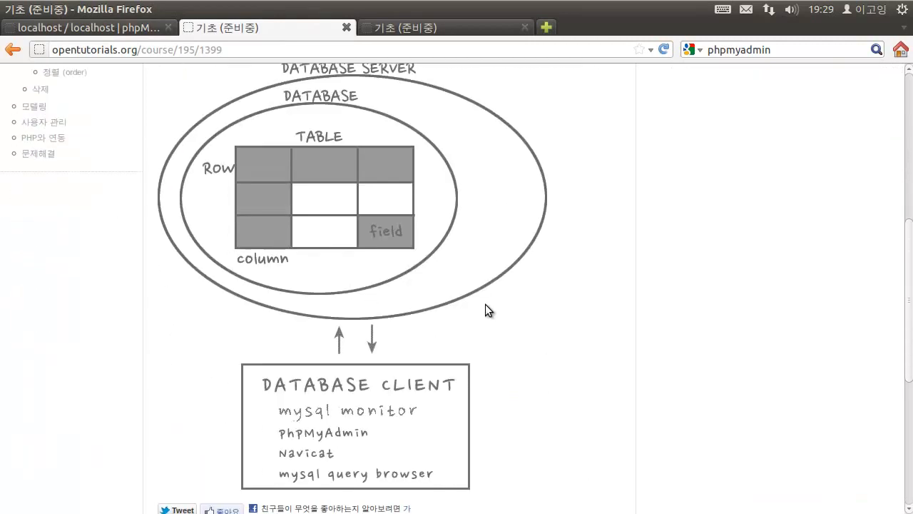
pyautogui.scroll(1, 485, 309)
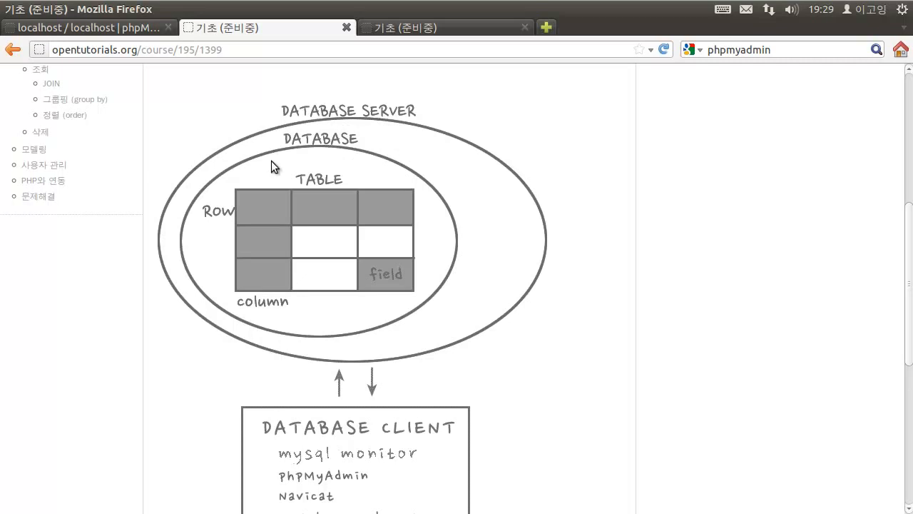
pyautogui.click(436, 31)
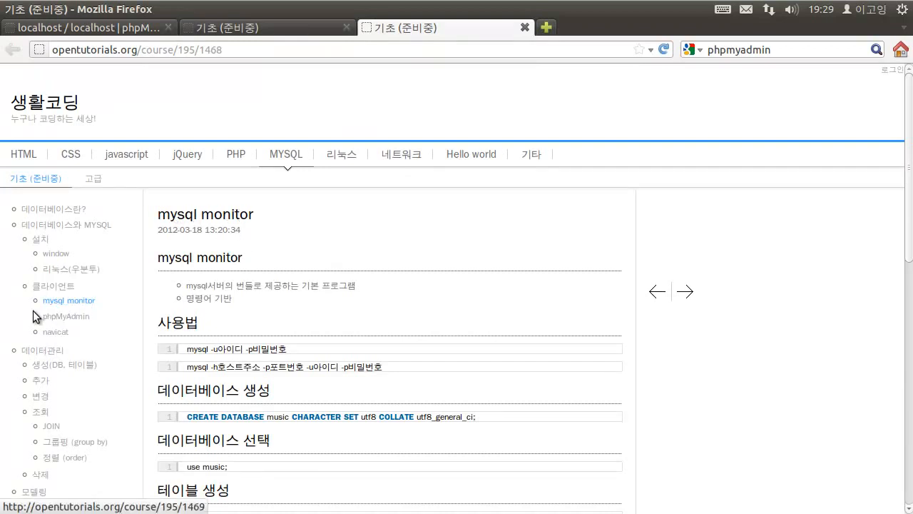
pyautogui.scroll(-2, 274, 248)
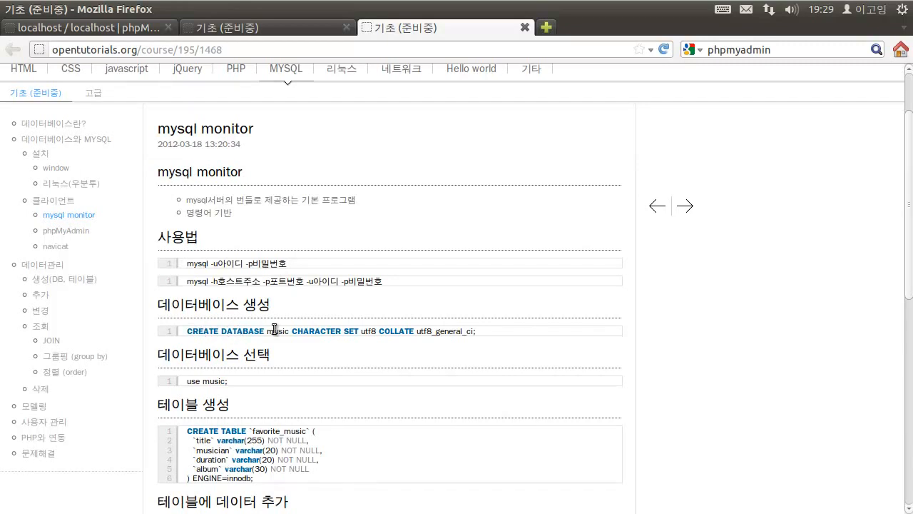
pyautogui.moveTo(483, 330); pyautogui.dragTo(186, 331)
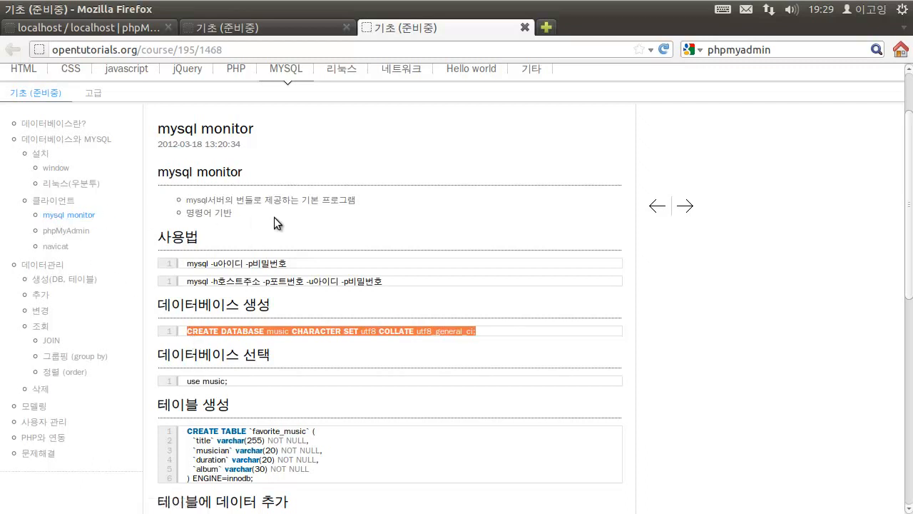
pyautogui.click(397, 248)
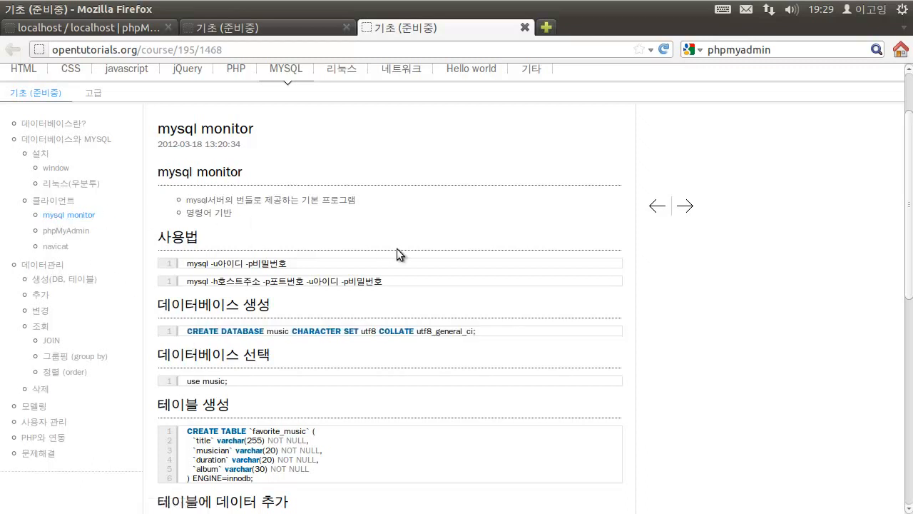
# Step: Switch back to phpMyAdmin and open the movie database
pyautogui.click(131, 27)
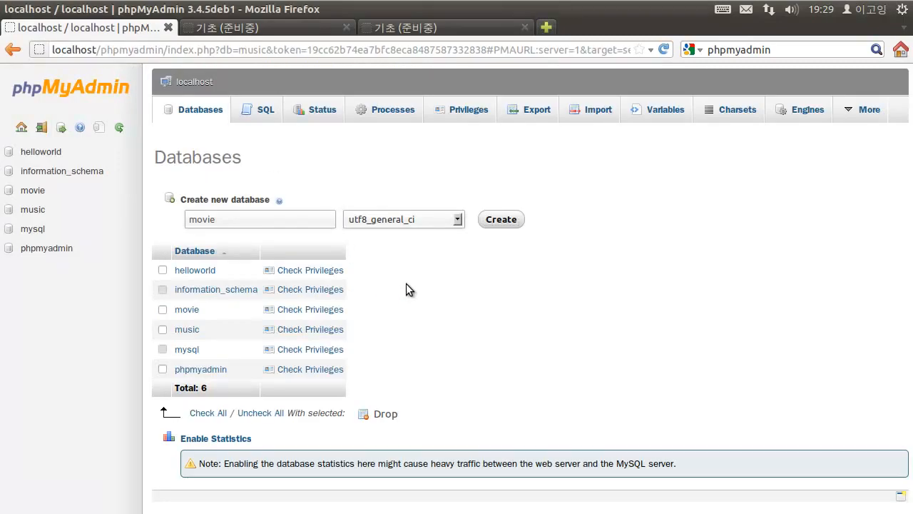
pyautogui.click(33, 190)
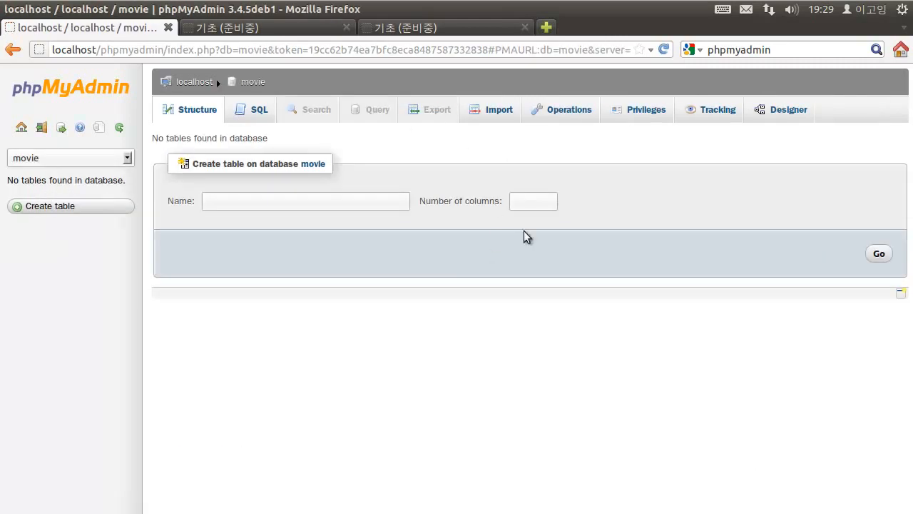
pyautogui.click(91, 160)
pyautogui.click(89, 162)
pyautogui.click(80, 160)
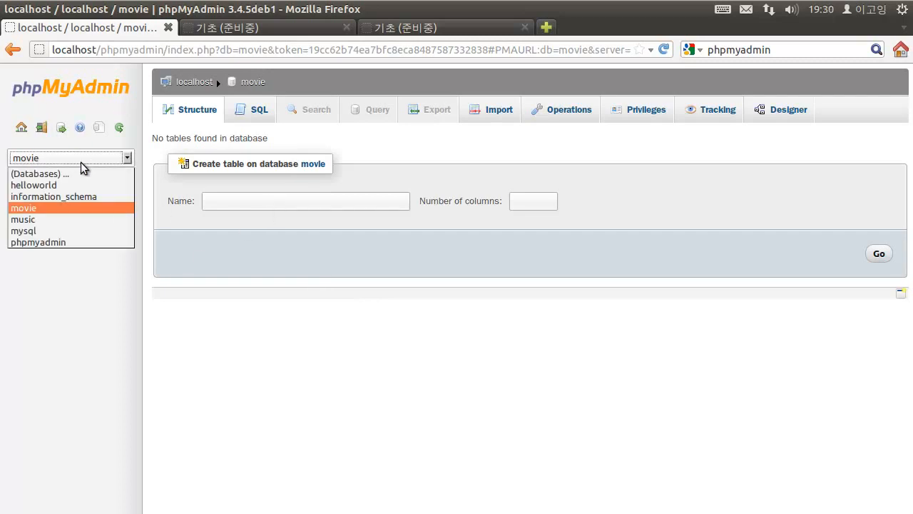
pyautogui.click(208, 247)
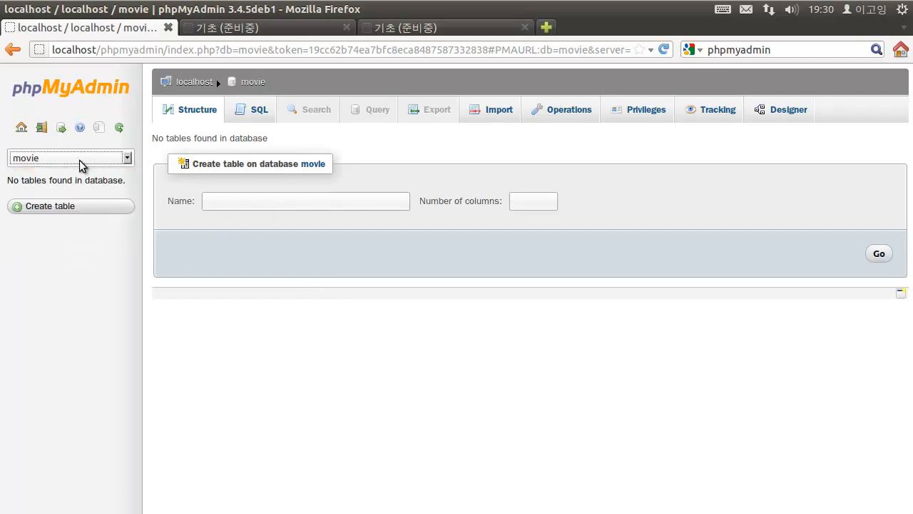
pyautogui.click(80, 162)
pyautogui.click(240, 266)
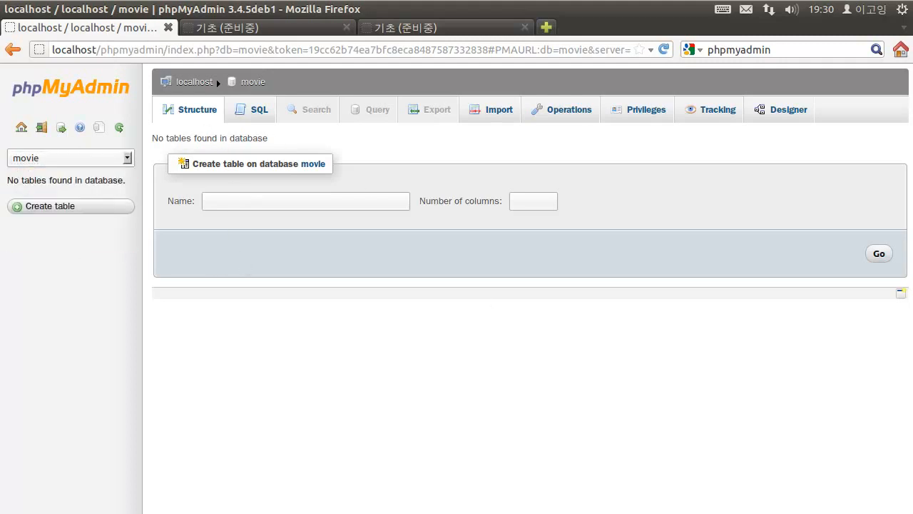
# Step: Start a new table named favorite_movie with 3 columns in the movie database
pyautogui.click(261, 206)
pyautogui.write('favorite_movie')
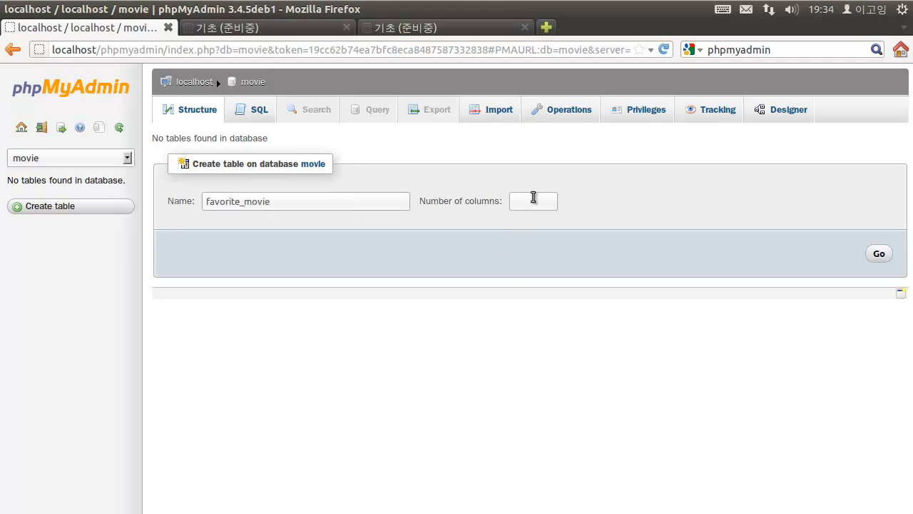
pyautogui.click(533, 198)
pyautogui.write('3')
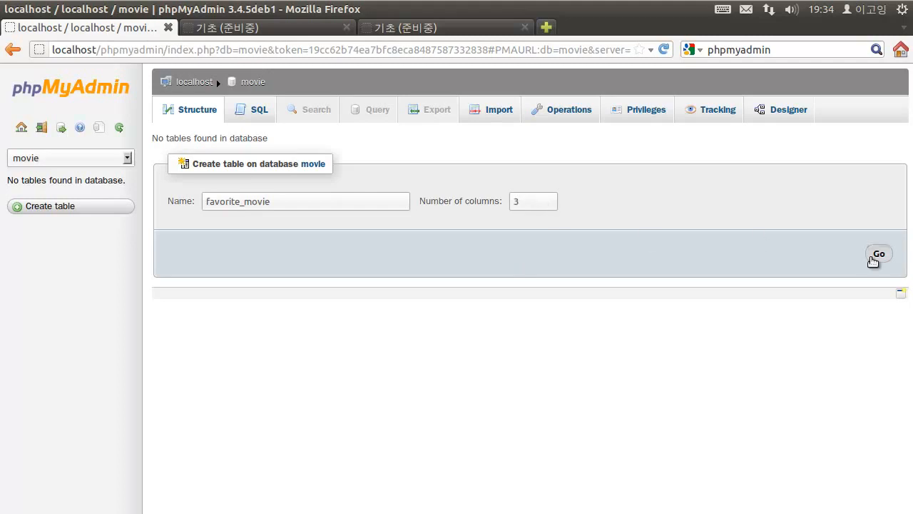
pyautogui.click(873, 257)
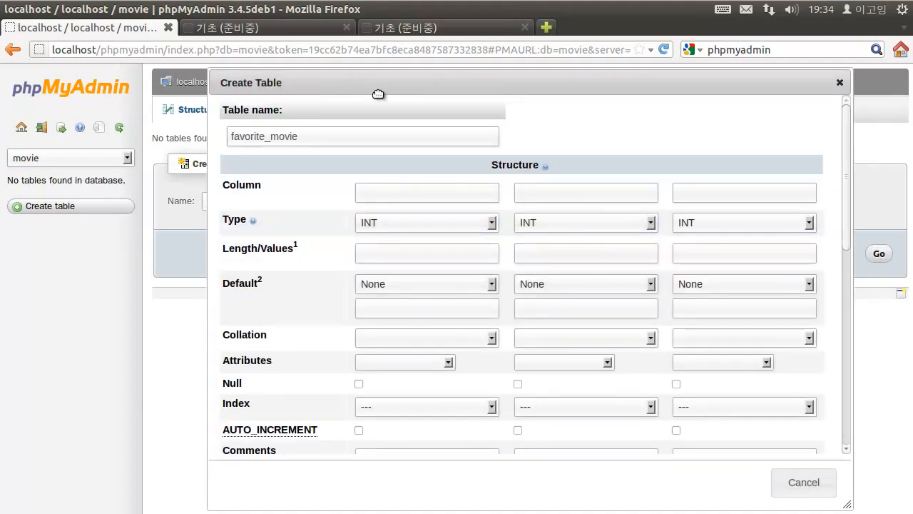
# Step: Name the three columns of the favorite_movie table id, title and director
pyautogui.moveTo(368, 84); pyautogui.dragTo(345, 80)
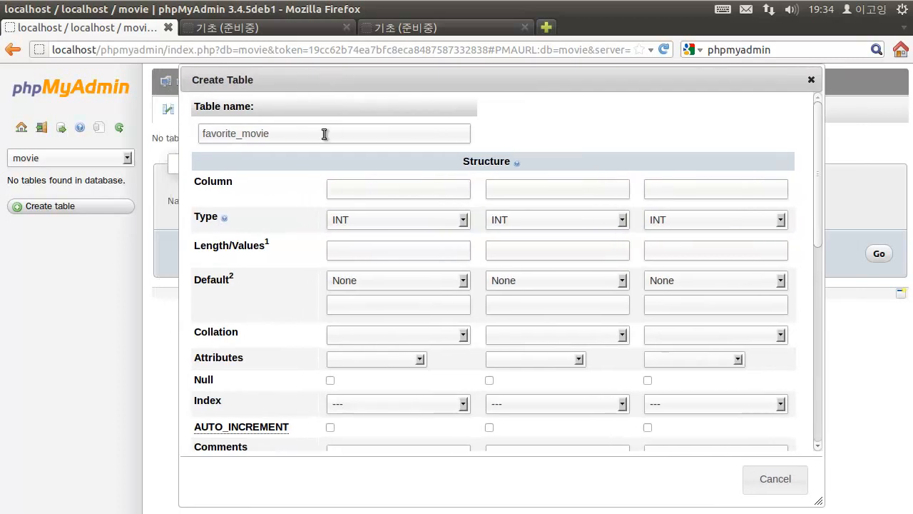
pyautogui.click(272, 138)
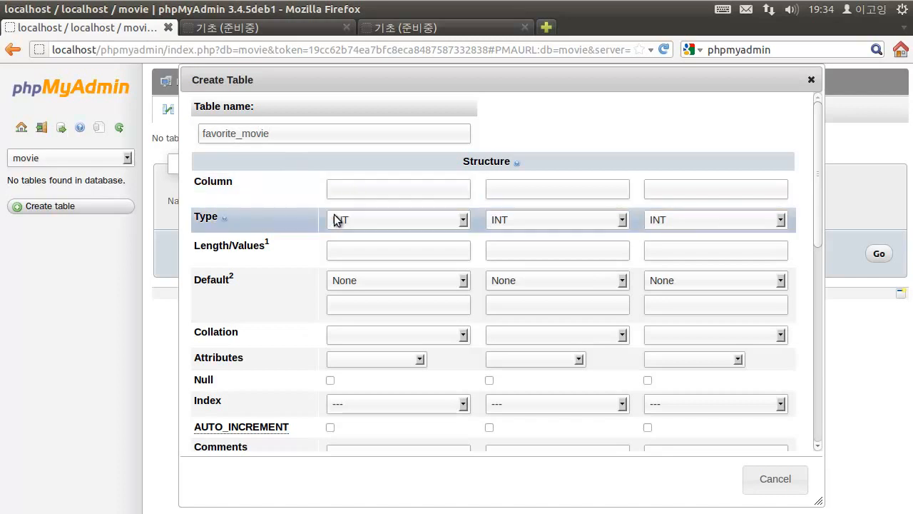
pyautogui.click(407, 188)
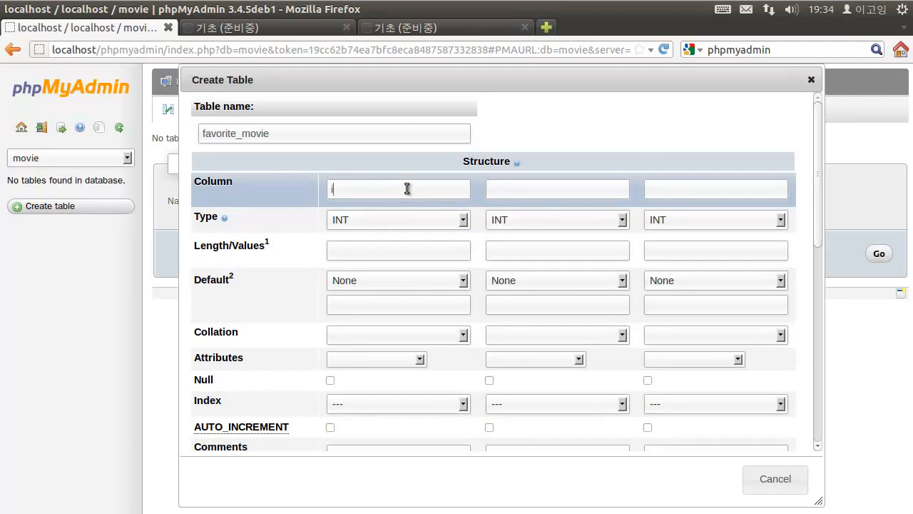
pyautogui.write('id')
pyautogui.click(554, 193)
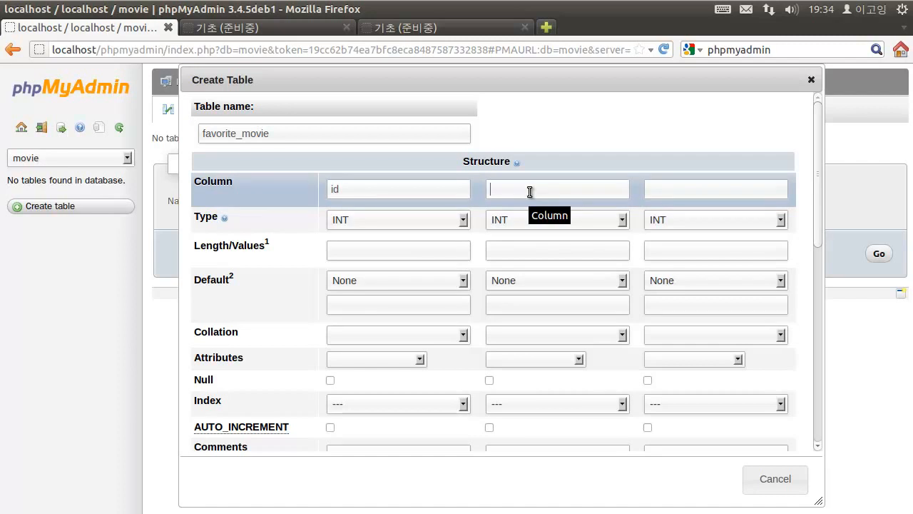
pyautogui.write('title')
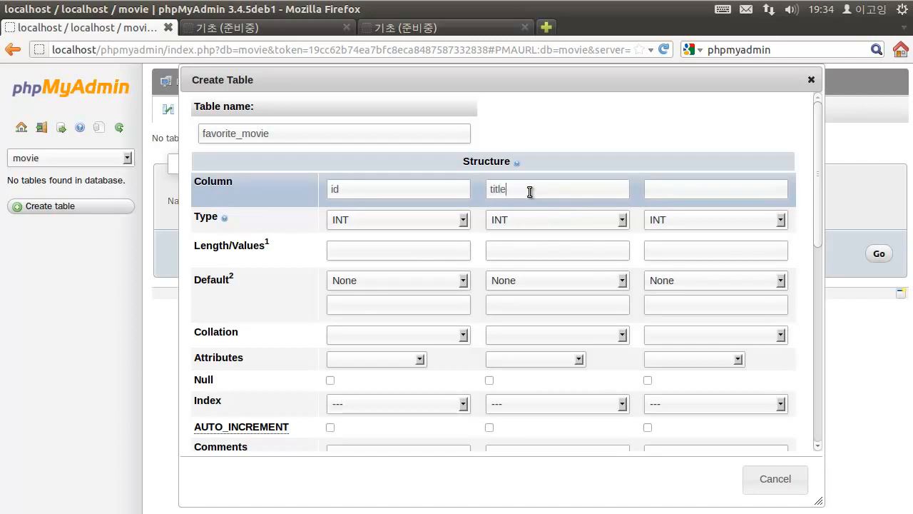
pyautogui.click(724, 191)
pyautogui.write('director')
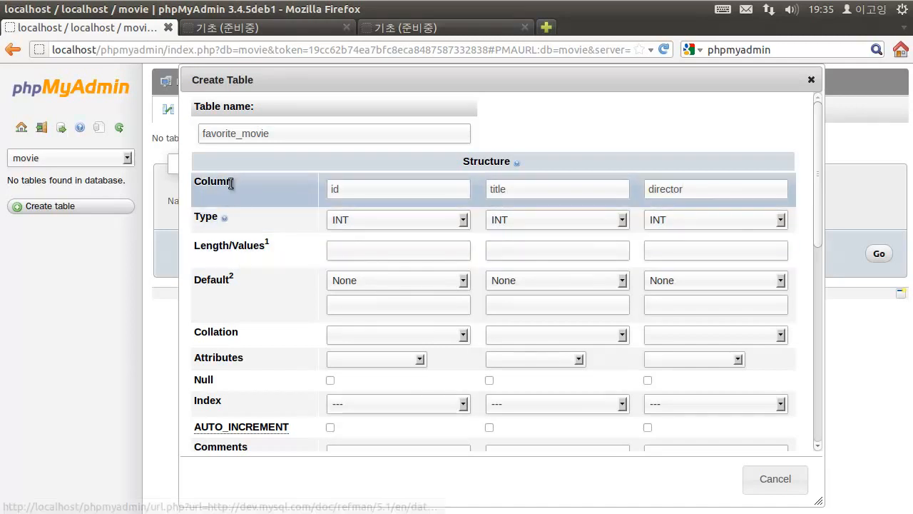
# Step: Enable AUTO_INCREMENT for the id column of the new table
pyautogui.click(353, 187)
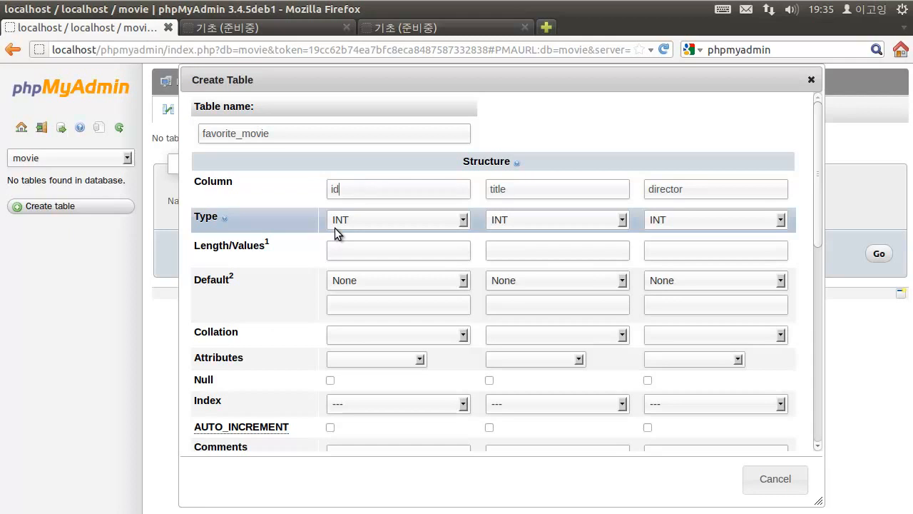
pyautogui.click(359, 254)
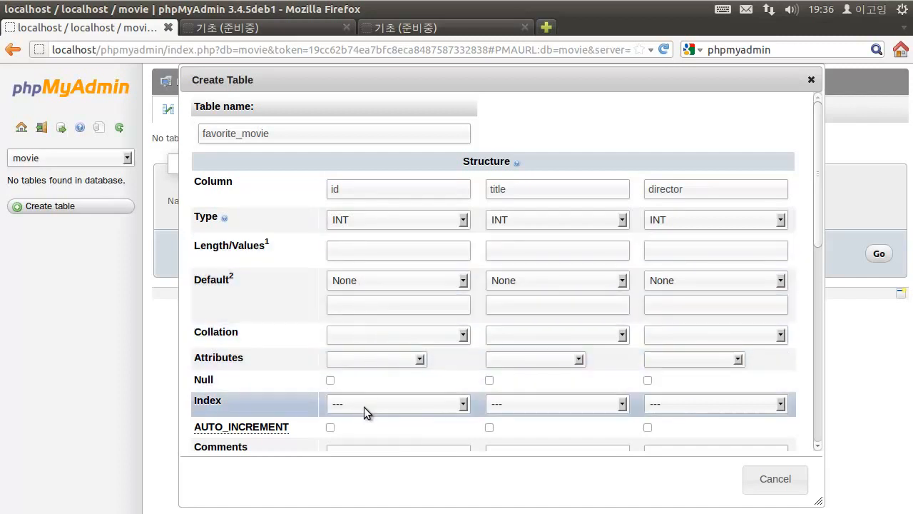
pyautogui.click(330, 428)
pyautogui.scroll(-4, 369, 428)
pyautogui.scroll(4, 368, 418)
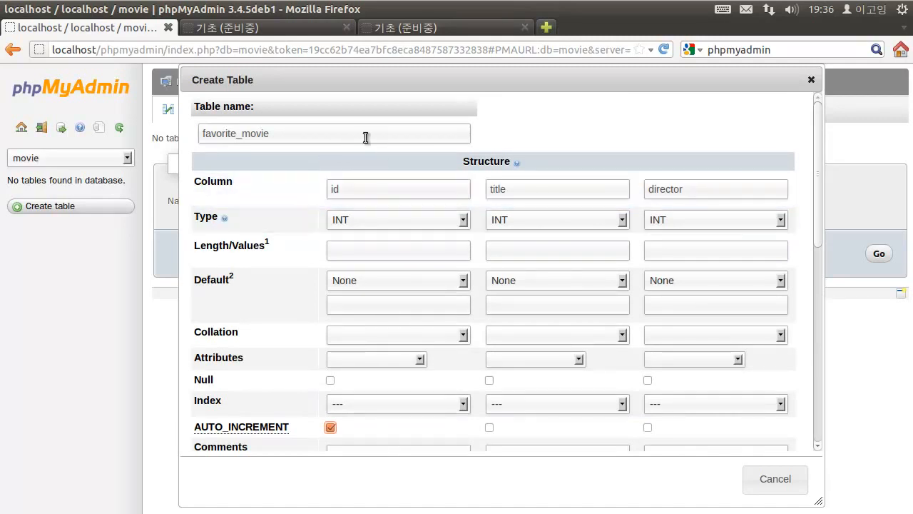
pyautogui.scroll(-2, 384, 161)
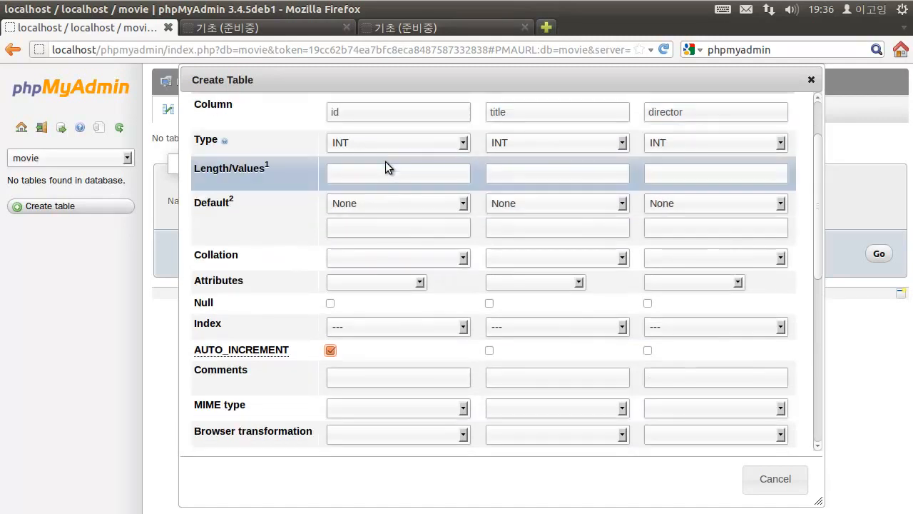
pyautogui.scroll(-1, 381, 185)
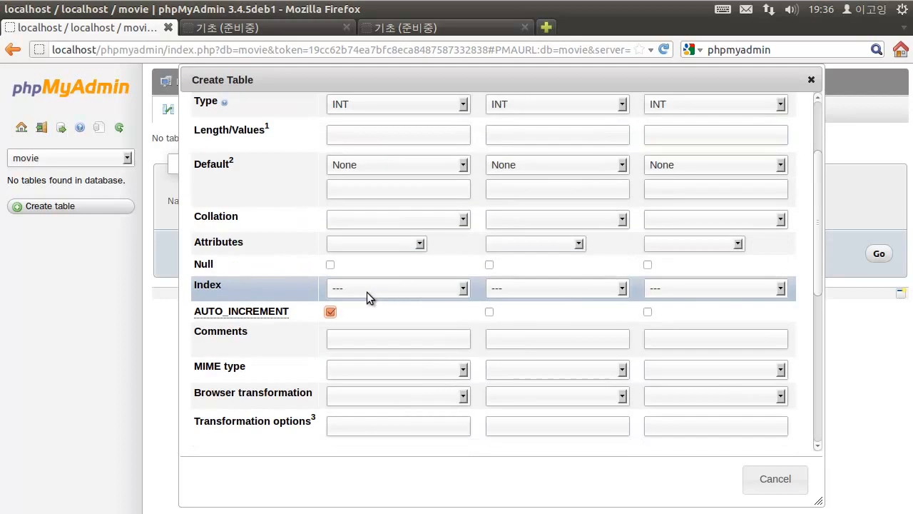
pyautogui.click(340, 338)
pyautogui.scroll(2, 357, 314)
pyautogui.scroll(1, 378, 285)
pyautogui.scroll(-3, 385, 285)
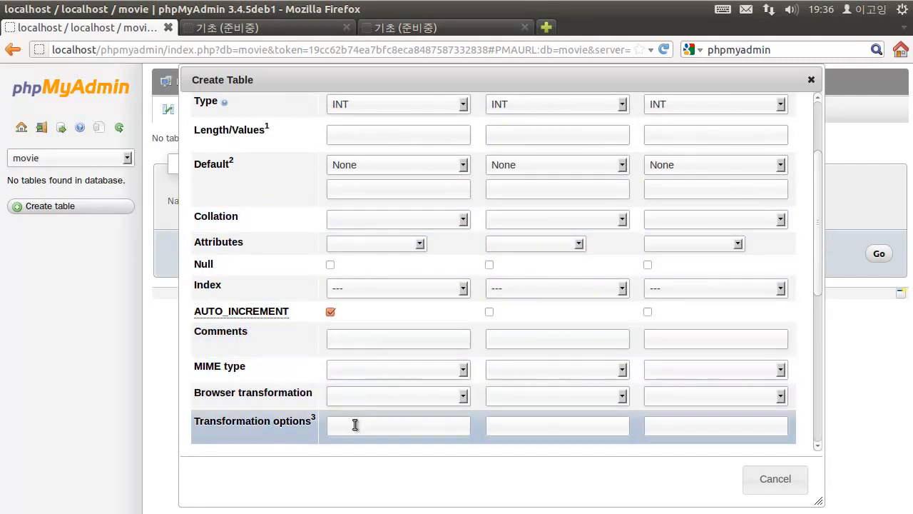
# Step: Set the title column's type to VARCHAR with a length of 255
pyautogui.scroll(-3, 356, 424)
pyautogui.scroll(-4, 456, 345)
pyautogui.scroll(9, 491, 314)
pyautogui.scroll(1, 491, 314)
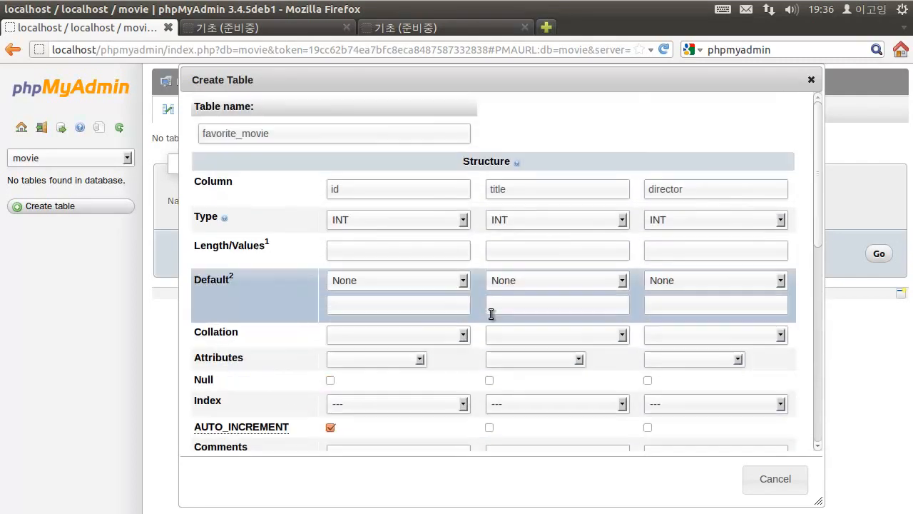
pyautogui.click(546, 191)
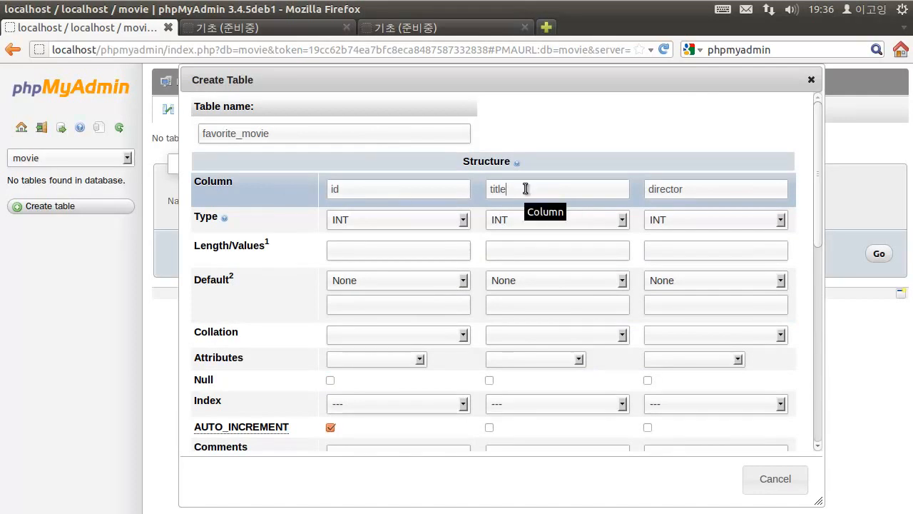
pyautogui.click(534, 220)
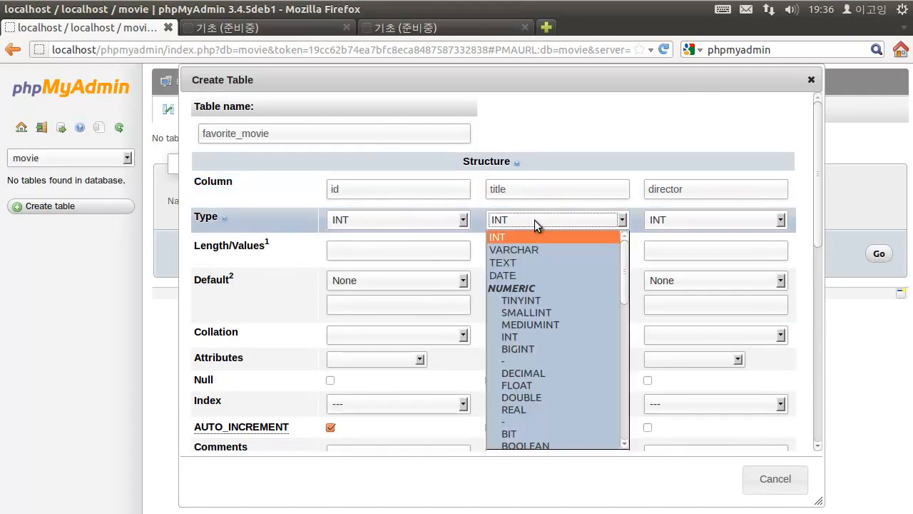
pyautogui.click(536, 249)
pyautogui.click(540, 253)
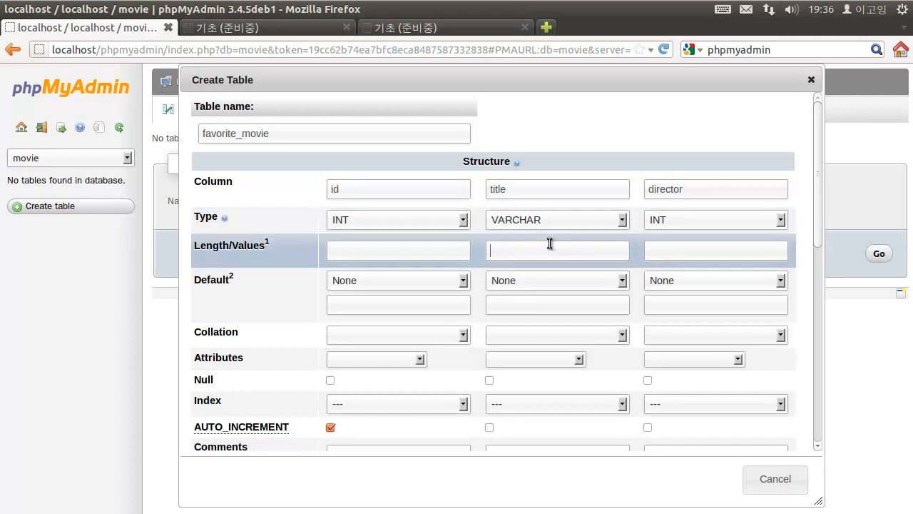
pyautogui.write('255')
pyautogui.press('Home')
pyautogui.hotkey('shift', 'End')
pyautogui.click(559, 248)
# Step: Set the director column's type to VARCHAR with a length of 50
pyautogui.scroll(-1, 557, 246)
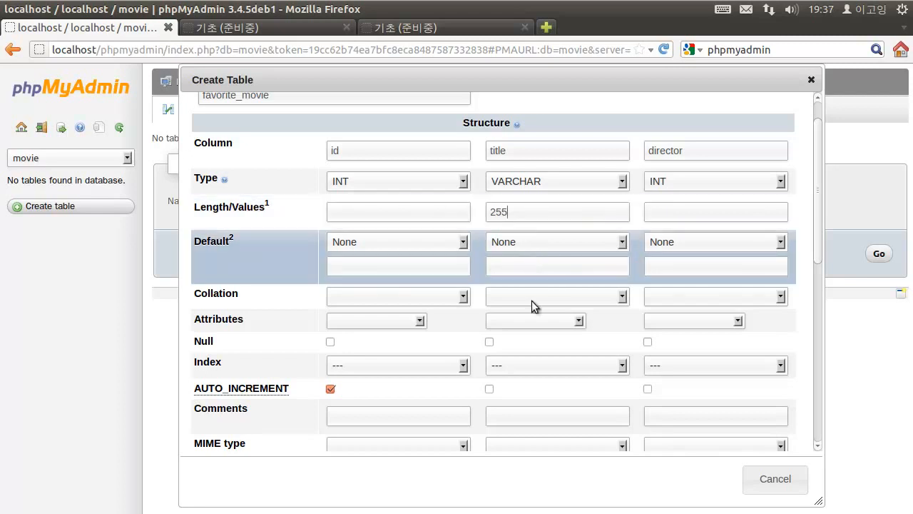
pyautogui.scroll(-2, 532, 339)
pyautogui.scroll(-2, 537, 348)
pyautogui.scroll(5, 673, 349)
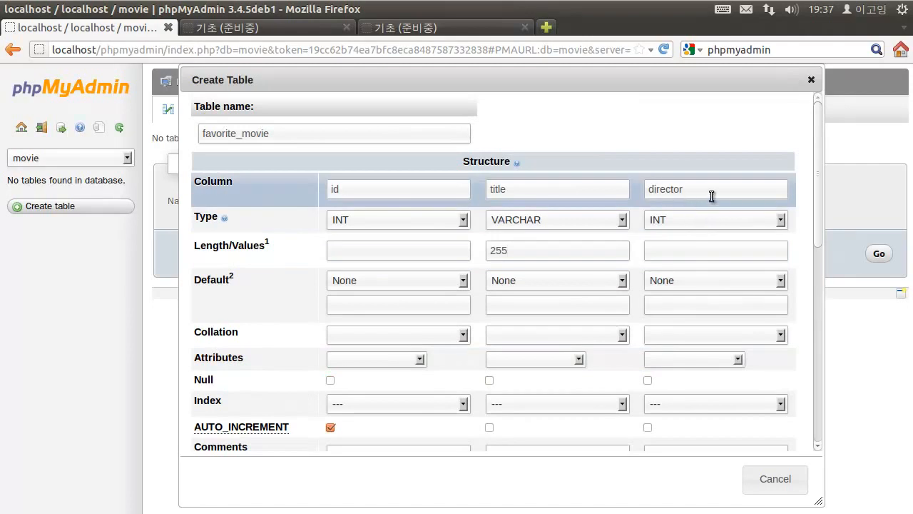
pyautogui.click(695, 220)
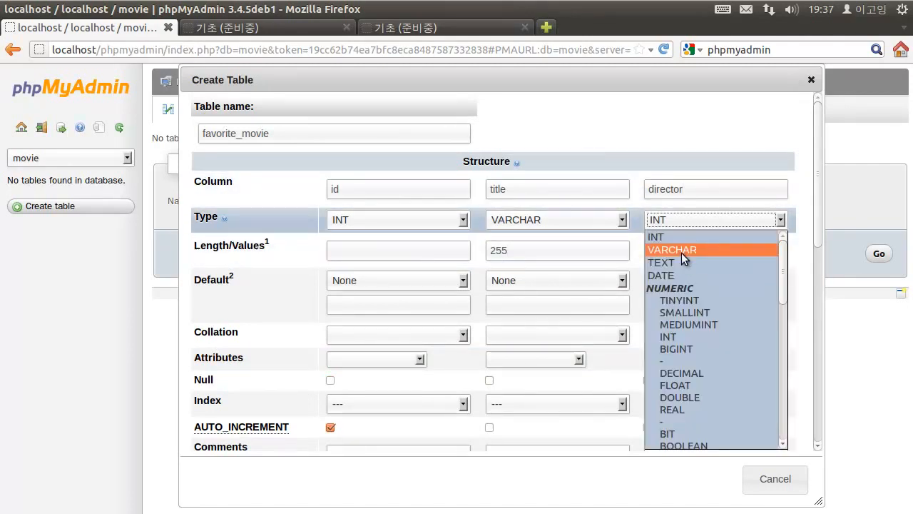
pyautogui.click(682, 251)
pyautogui.click(702, 250)
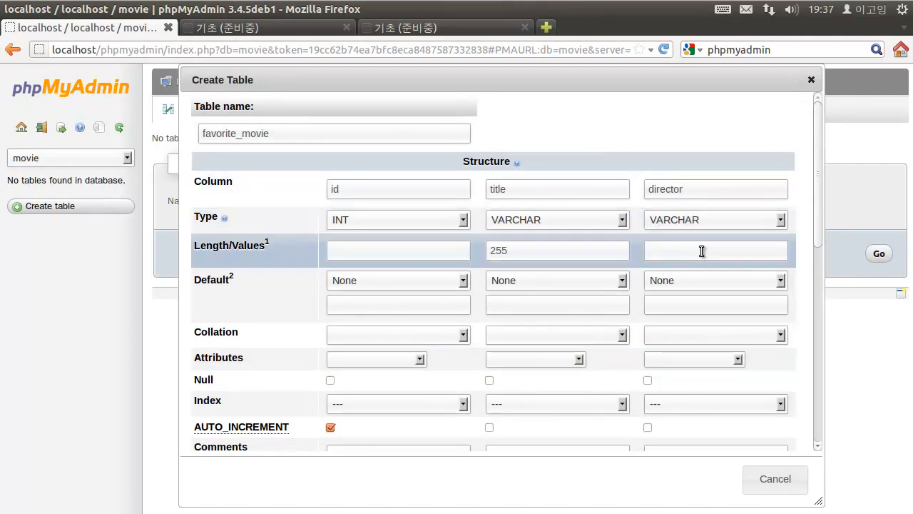
pyautogui.write('50')
# Step: Choose InnoDB as the storage engine of the favorite_movie table
pyautogui.scroll(-9, 749, 254)
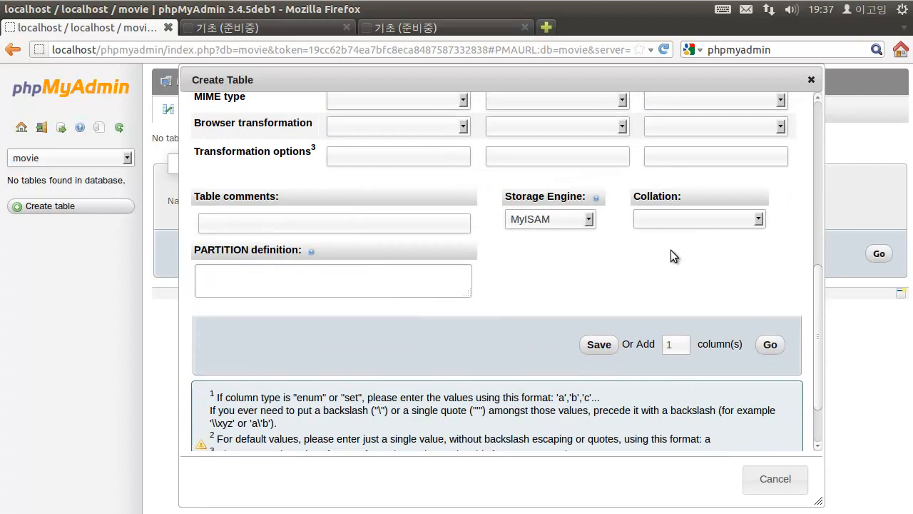
pyautogui.click(548, 219)
pyautogui.click(546, 239)
# Step: Review the column definitions and save the new favorite_movie table
pyautogui.scroll(4, 570, 254)
pyautogui.scroll(7, 558, 256)
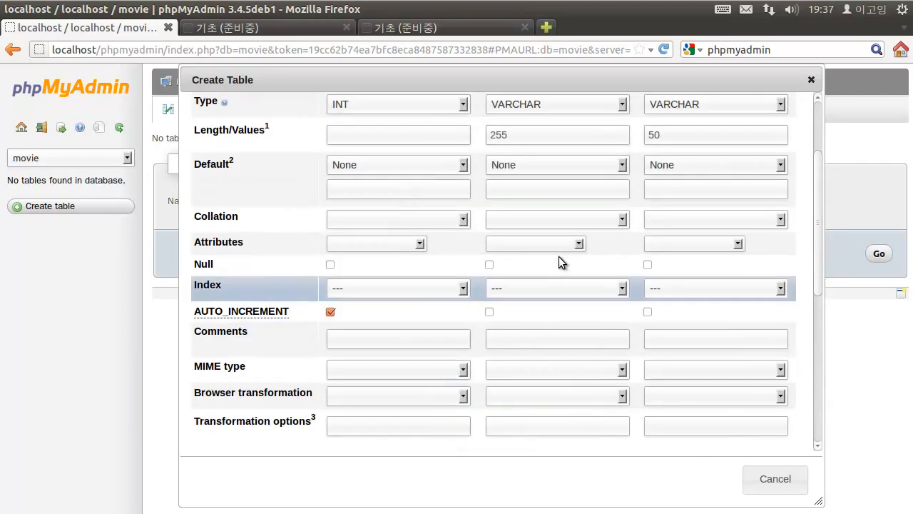
pyautogui.scroll(-8, 558, 256)
pyautogui.scroll(-2, 559, 263)
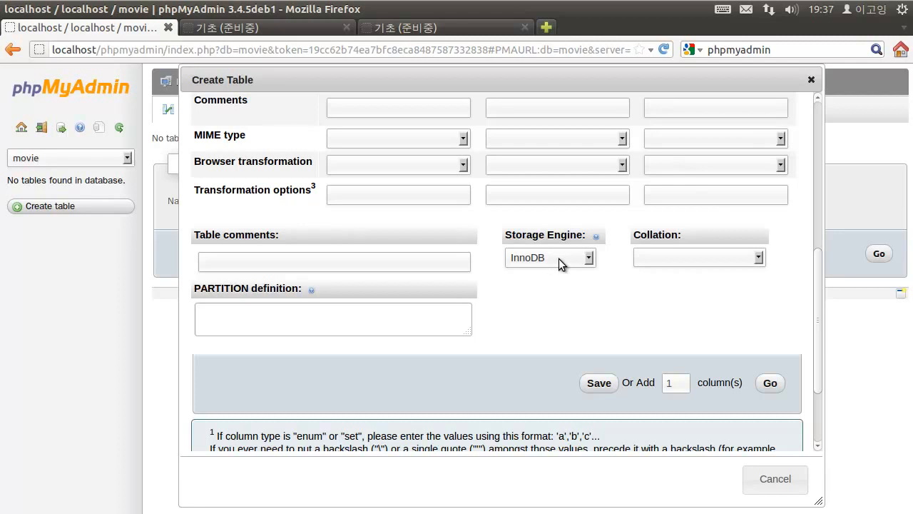
pyautogui.scroll(-3, 559, 258)
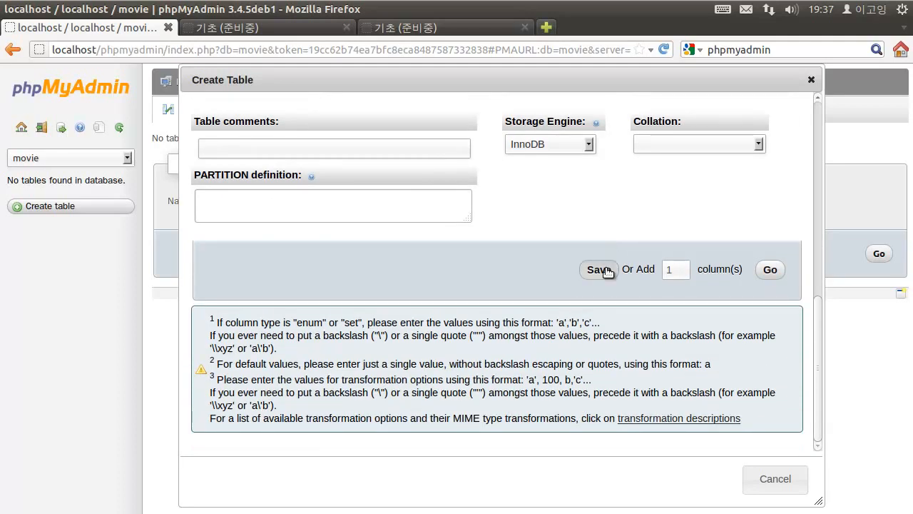
pyautogui.scroll(10, 606, 271)
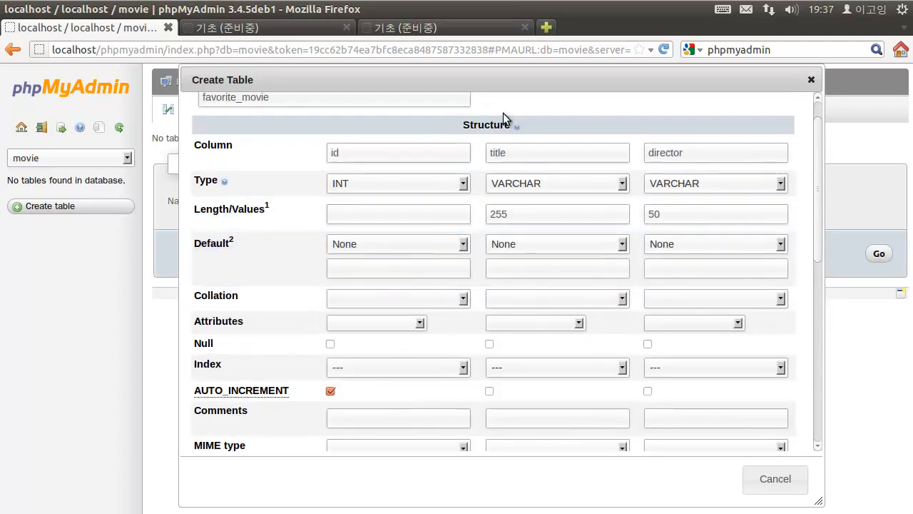
pyautogui.scroll(-7, 597, 198)
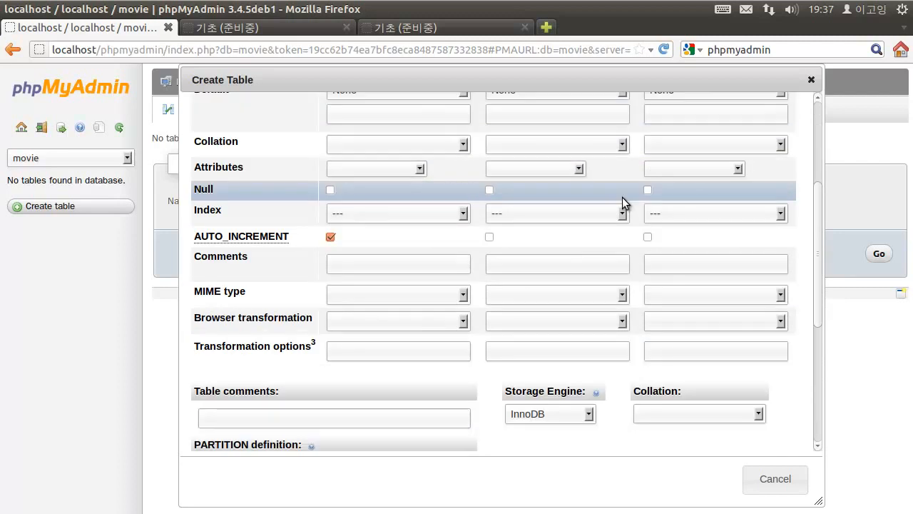
pyautogui.scroll(-3, 622, 203)
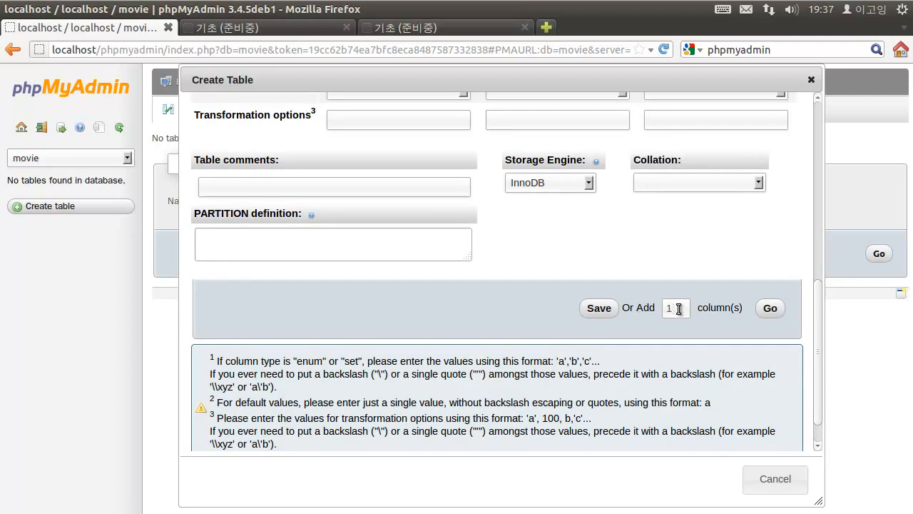
pyautogui.click(605, 309)
pyautogui.click(598, 346)
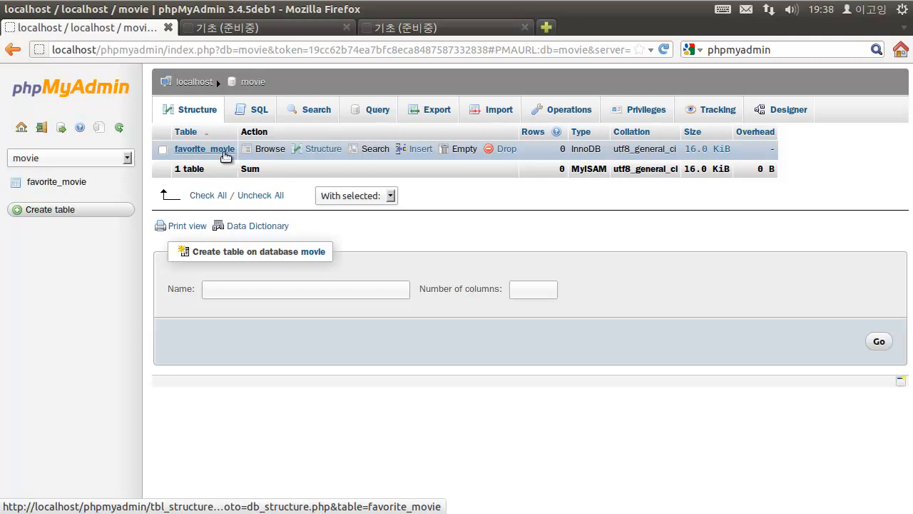
# Step: Switch to the opentutorials mysql monitor lesson and highlight its CREATE TABLE statement for favorite_music
pyautogui.click(250, 29)
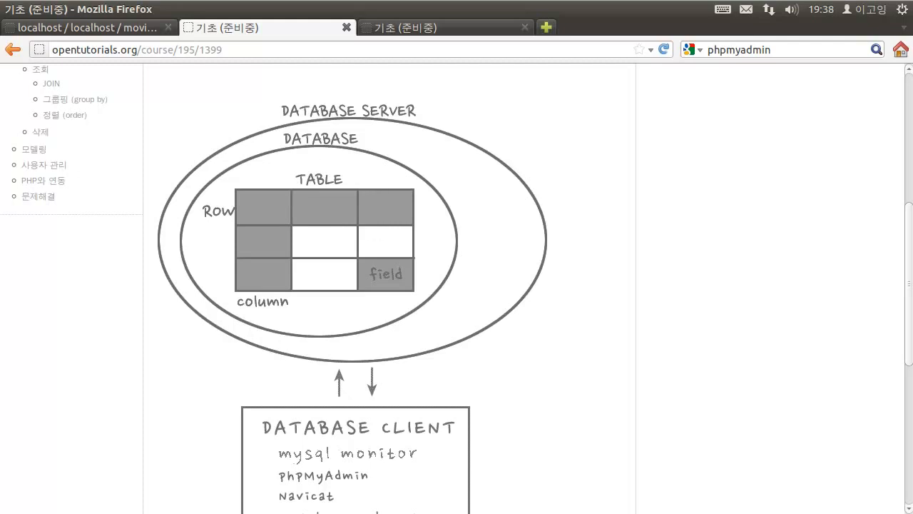
pyautogui.click(465, 28)
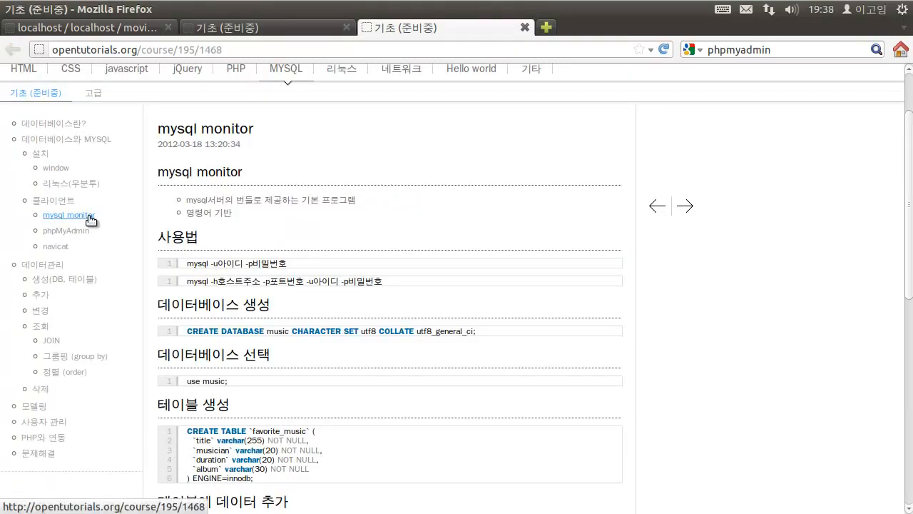
pyautogui.scroll(-4, 296, 240)
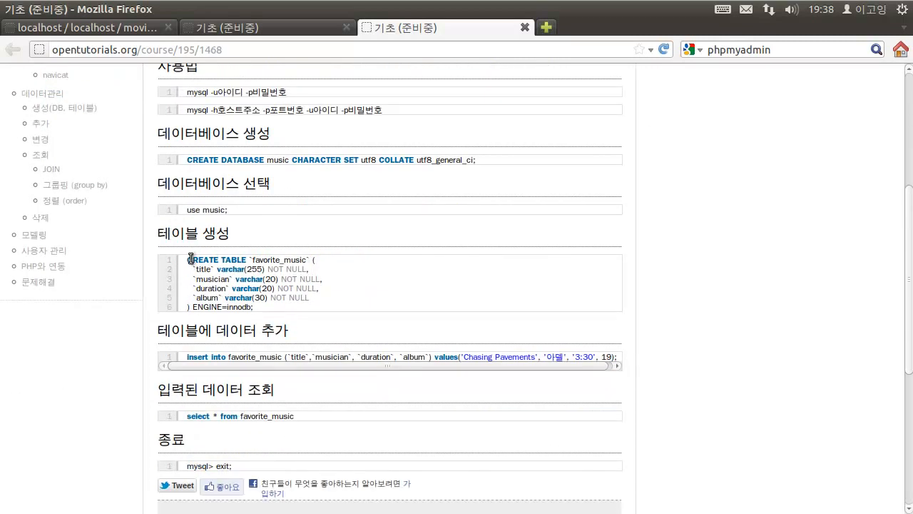
pyautogui.moveTo(187, 259)
pyautogui.mouseDown()
pyautogui.moveTo(282, 308)
pyautogui.moveTo(253, 306)
pyautogui.moveTo(184, 262)
pyautogui.mouseUp()
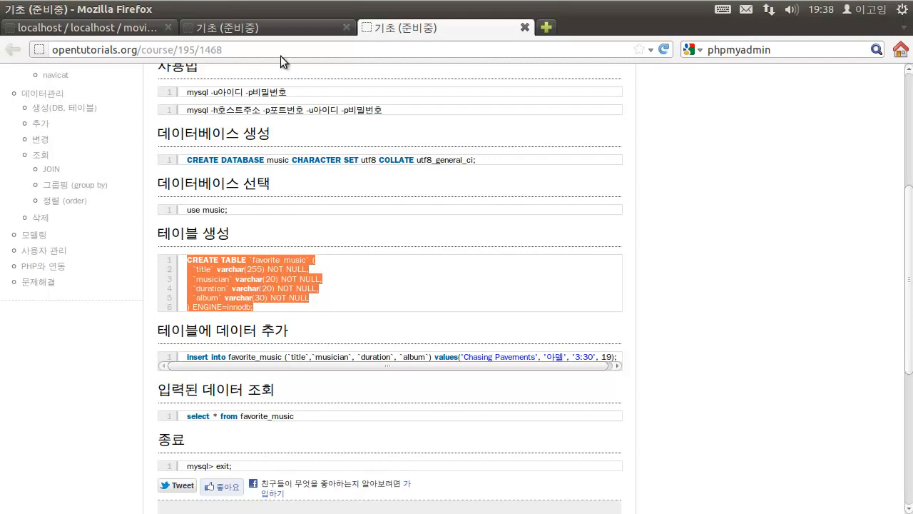
# Step: Switch back to phpMyAdmin and open the favorite_movie table of the movie database
pyautogui.click(144, 27)
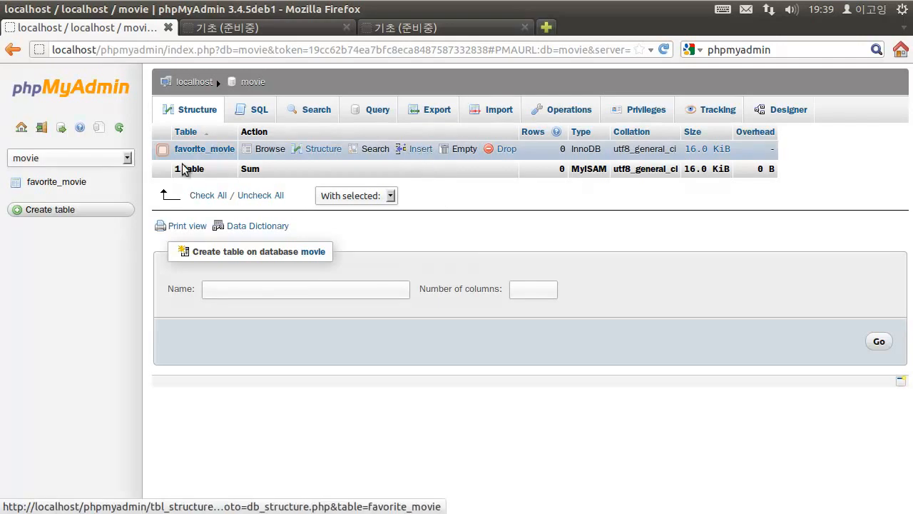
pyautogui.click(67, 184)
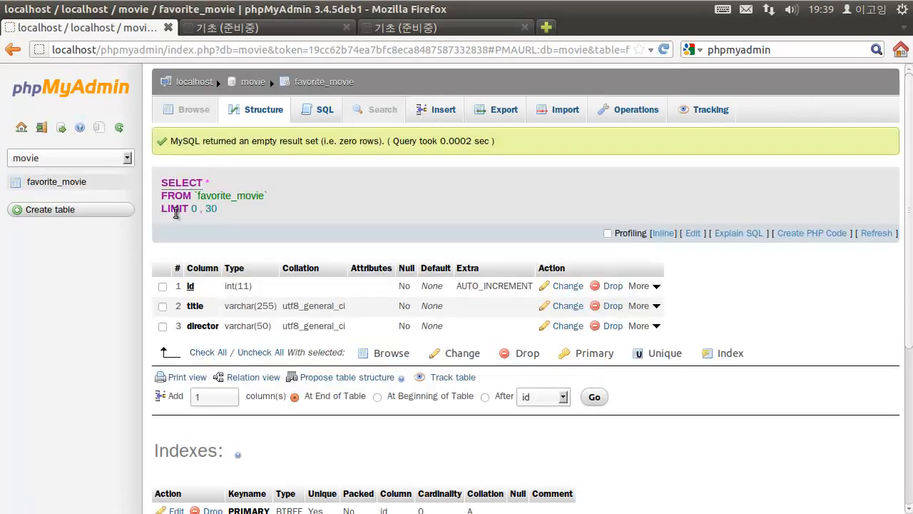
pyautogui.click(95, 102)
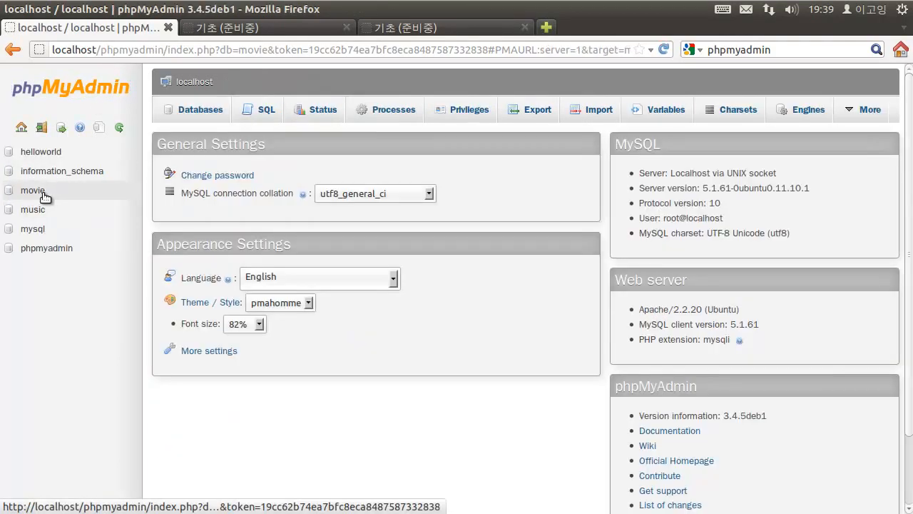
pyautogui.click(35, 193)
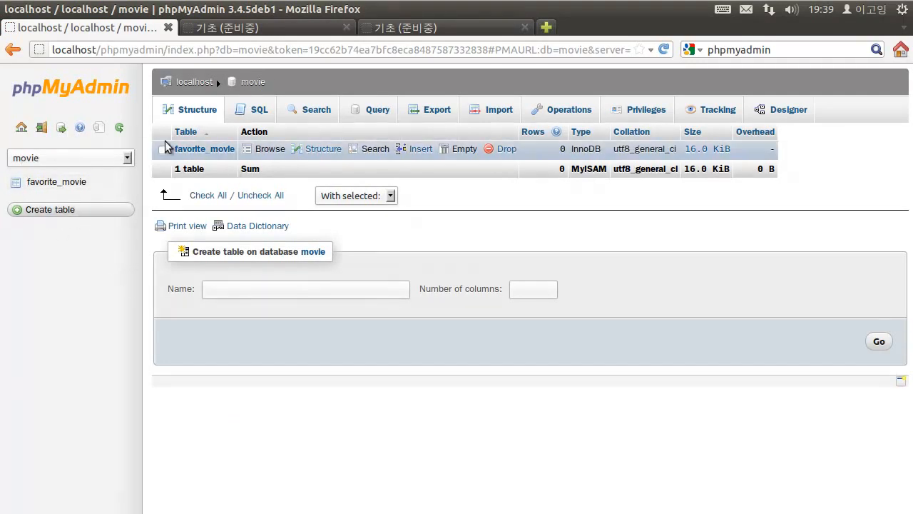
pyautogui.click(47, 182)
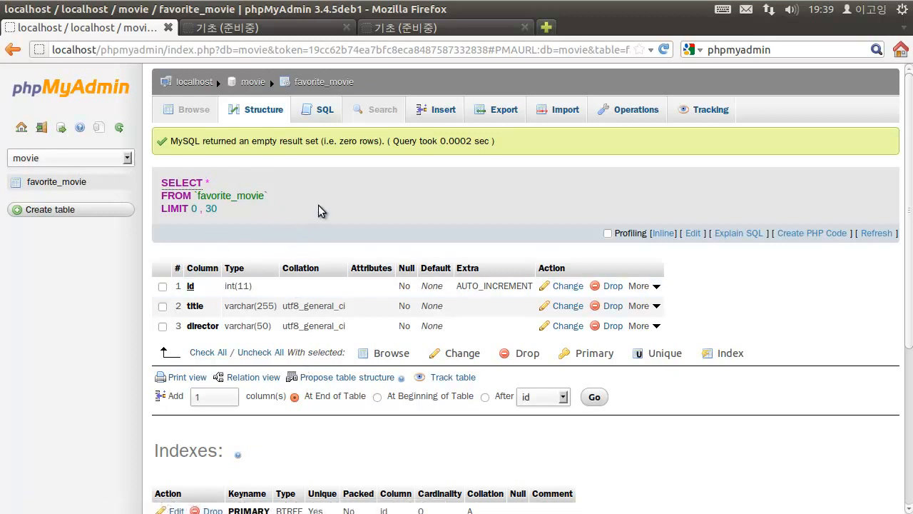
# Step: Start a new row in the favorite_movie table with 메트릭스 as its title, leaving the id empty
pyautogui.click(441, 114)
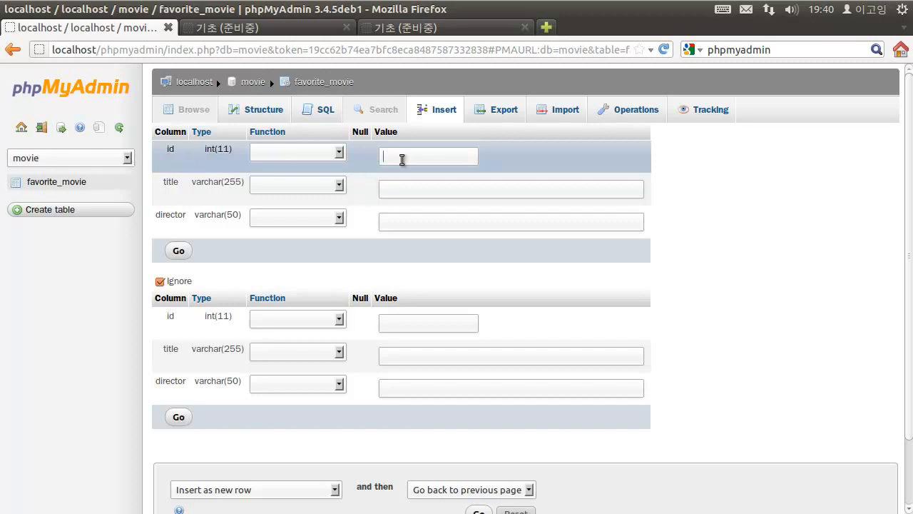
pyautogui.click(404, 189)
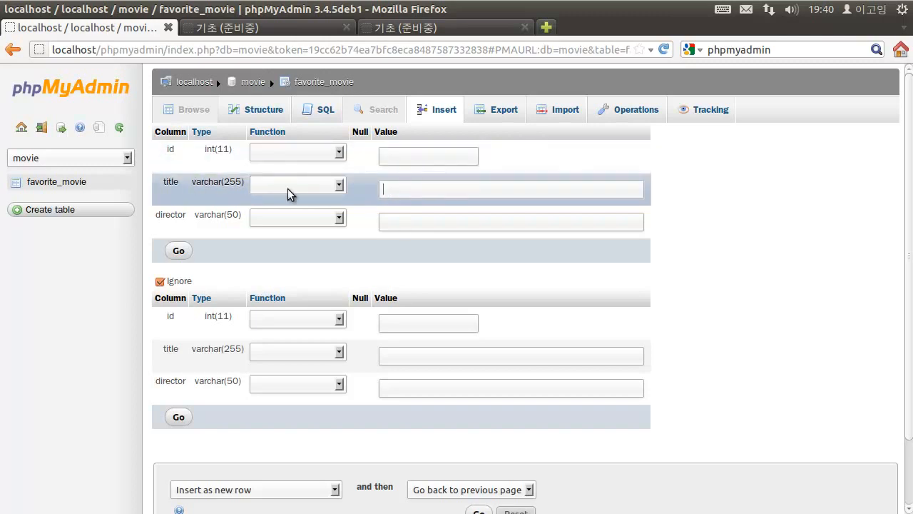
pyautogui.click(288, 188)
pyautogui.click(294, 189)
pyautogui.click(402, 190)
pyautogui.click(408, 191)
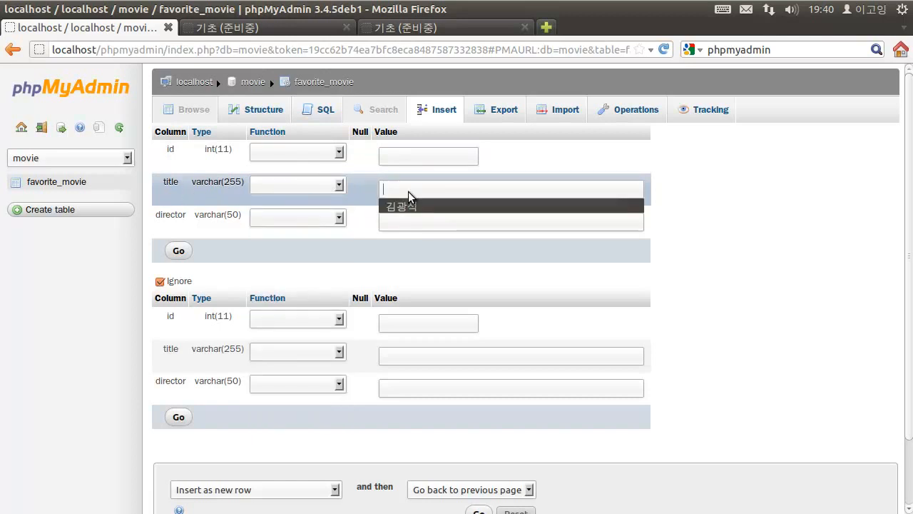
pyautogui.press('Hangul')
pyautogui.write('매')
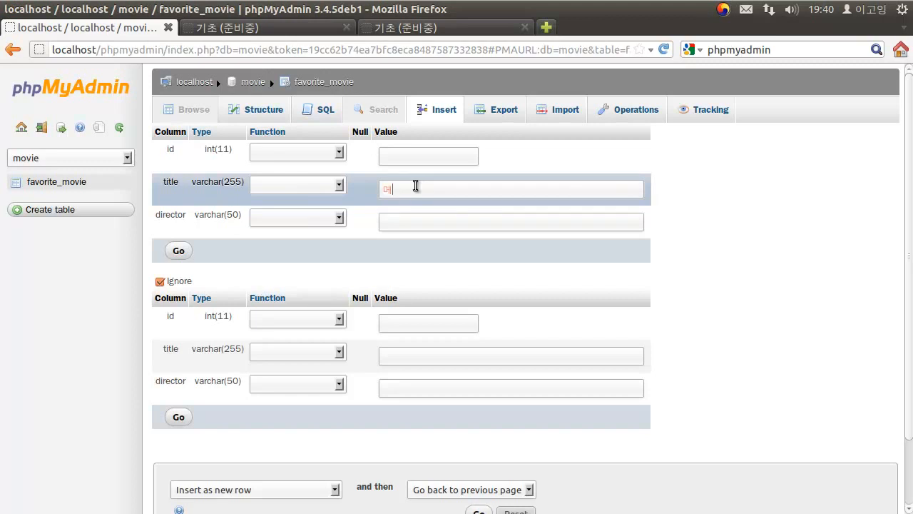
pyautogui.write('트릭스워ㅗㅣ')
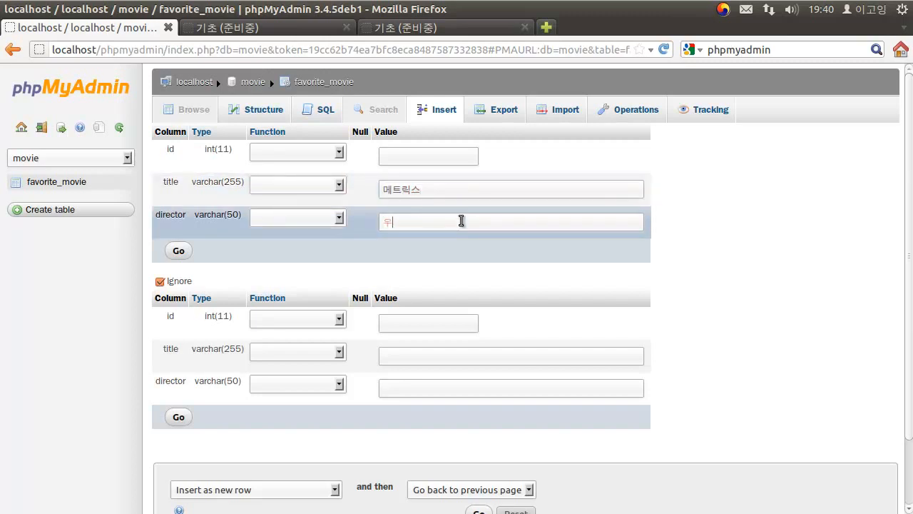
# Step: Enter 워쇼스키 as the new row's director and insert the row
pyautogui.press('BackSpace')
pyautogui.press('BackSpace')
pyautogui.press('BackSpace')
pyautogui.write('워쇼스키')
pyautogui.click(180, 254)
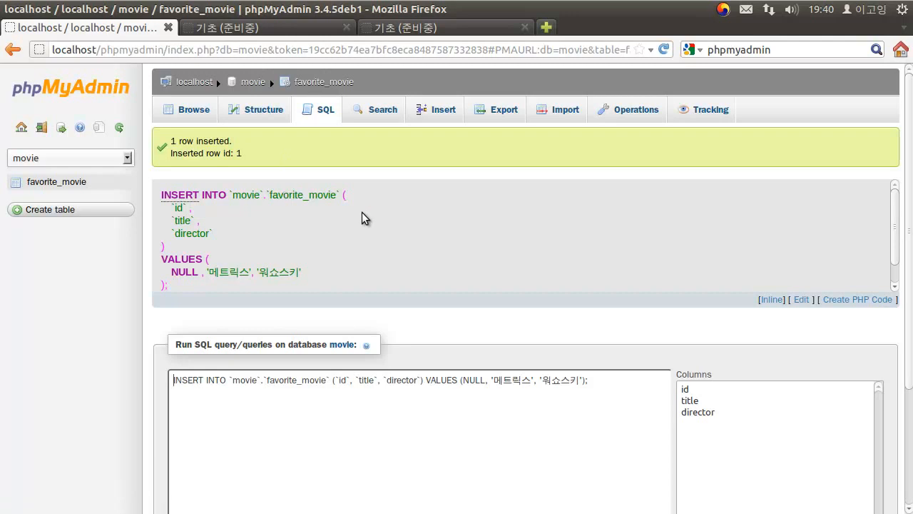
# Step: Examine the INSERT statement generated for the new row, both in the query preview and the SQL editor
pyautogui.moveTo(156, 194); pyautogui.dragTo(259, 281)
pyautogui.click(259, 281)
pyautogui.scroll(-2, 266, 331)
pyautogui.click(271, 339)
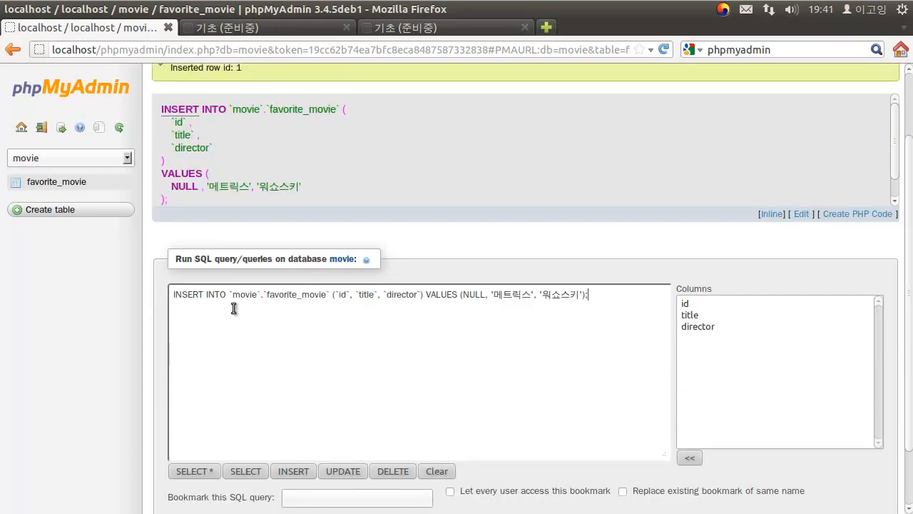
pyautogui.scroll(-2, 306, 314)
pyautogui.scroll(4, 324, 319)
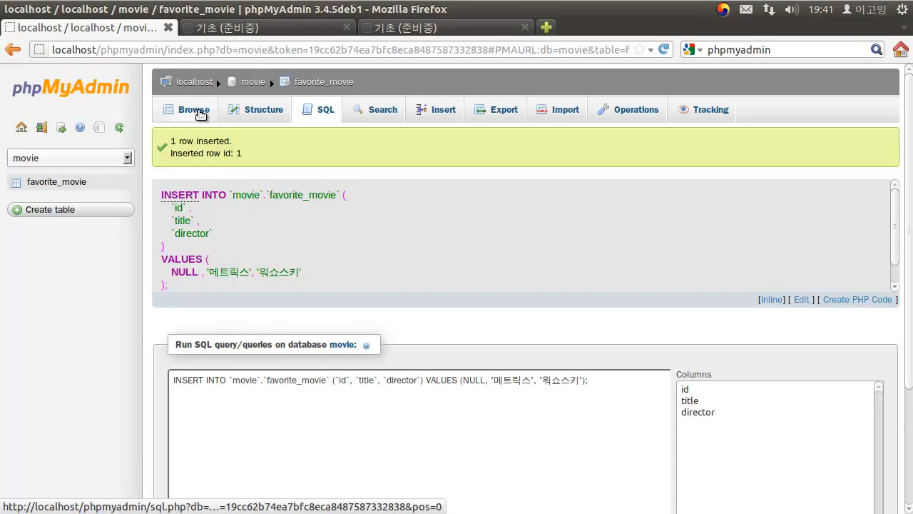
# Step: Browse the rows stored in the favorite_movie table
pyautogui.click(199, 112)
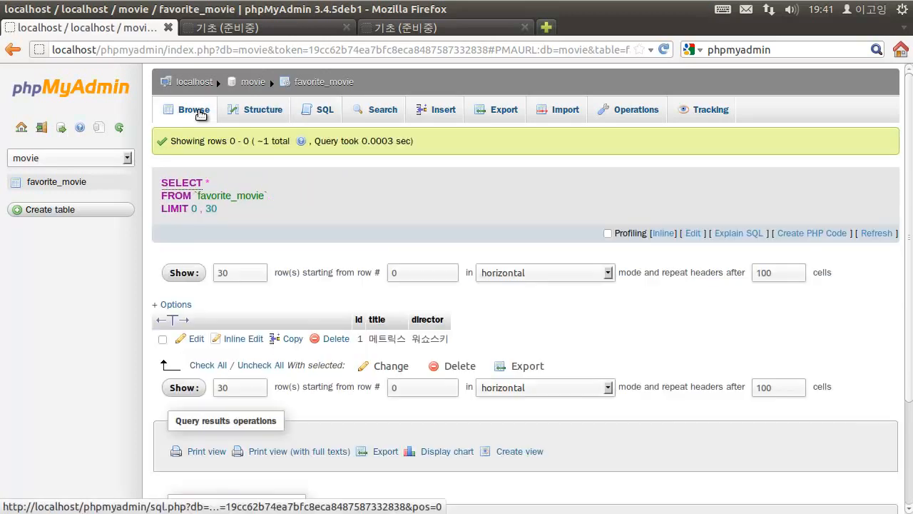
pyautogui.scroll(-3, 200, 114)
pyautogui.scroll(1, 270, 134)
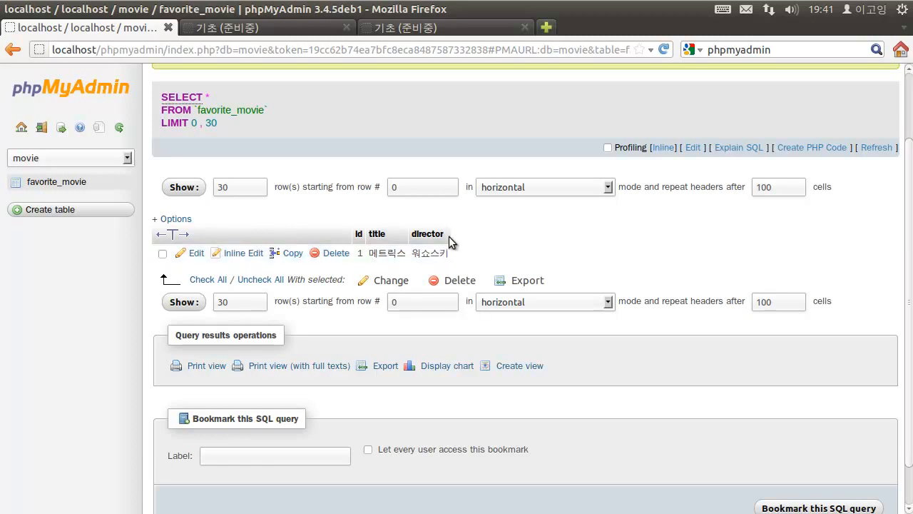
# Step: Start another new row in the favorite_movie table with 공각기동대 as its title, leaving the id empty
pyautogui.scroll(2, 449, 241)
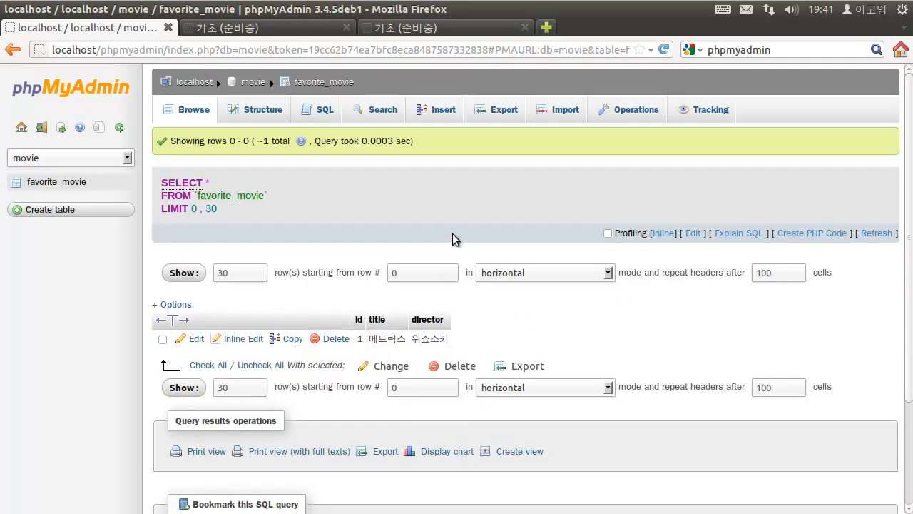
pyautogui.click(441, 112)
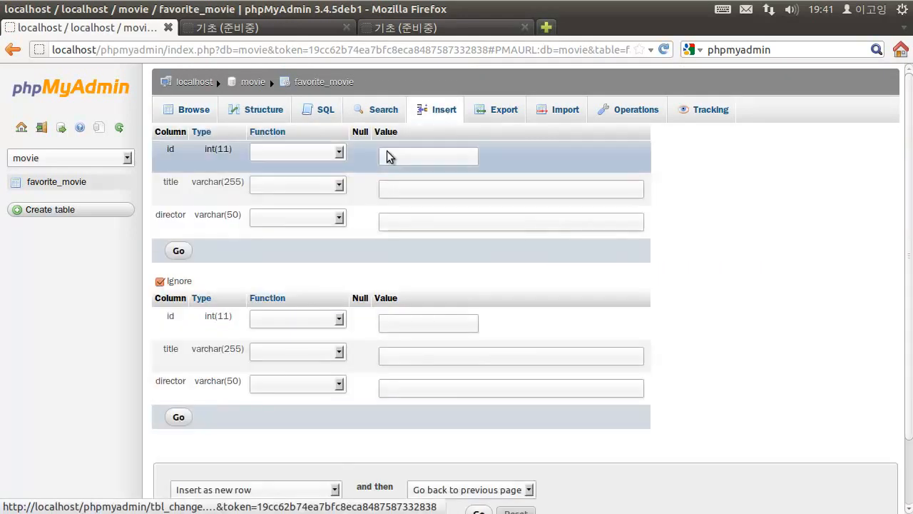
pyautogui.click(401, 192)
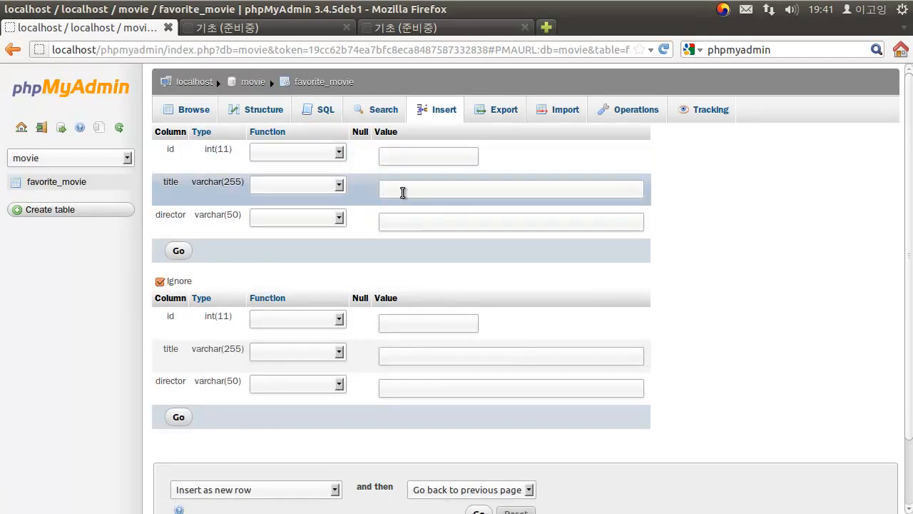
pyautogui.write('ㅎ')
pyautogui.write('공가')
pyautogui.write('기동대')
# Step: Enter 오시이 마모르 as the director of the 공각기동대 row
pyautogui.click(413, 225)
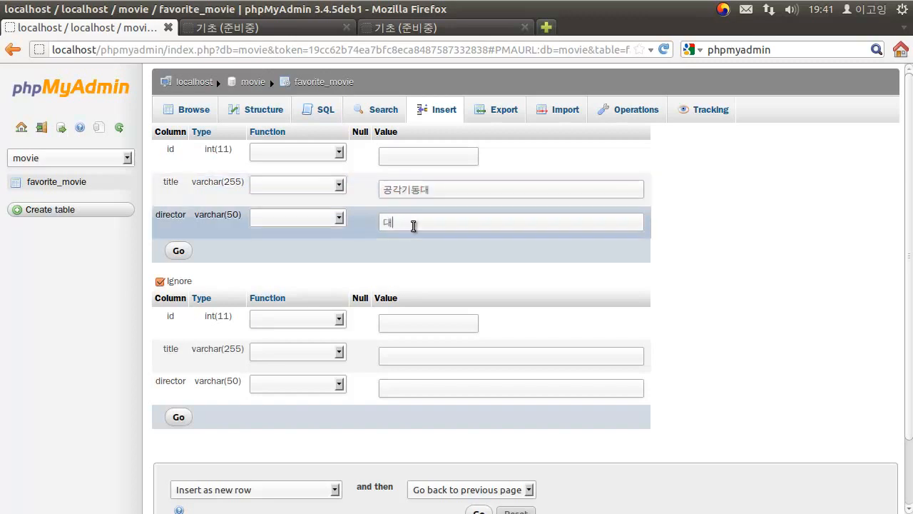
pyautogui.press('BackSpace')
pyautogui.write('오')
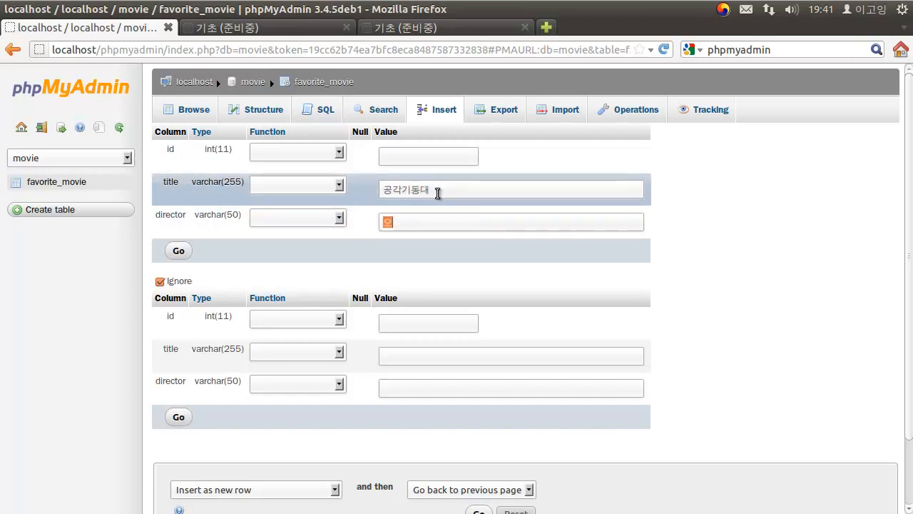
pyautogui.write('시이 마모루')
pyautogui.click(448, 224)
pyautogui.scroll(-2, 461, 261)
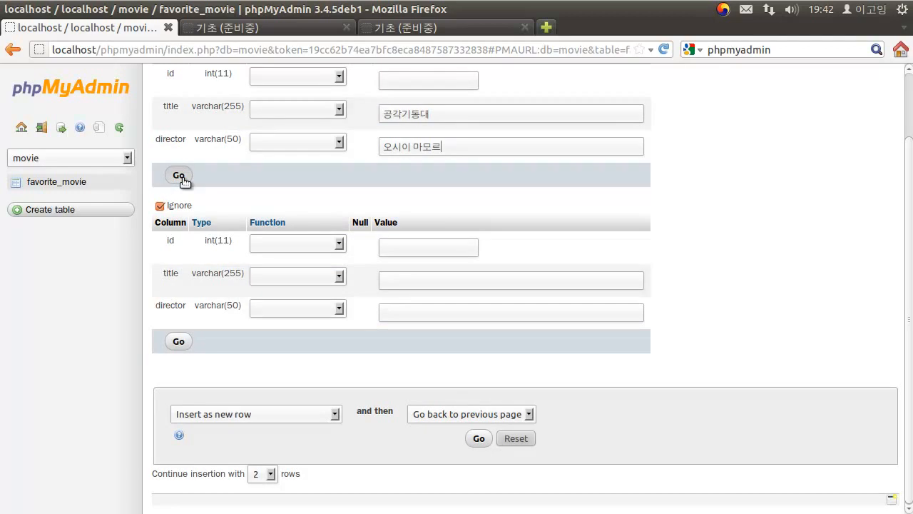
# Step: Enter 죽은 시인의 사회 as the title in the second blank row of the insert form, leaving its id empty
pyautogui.scroll(2, 214, 182)
pyautogui.scroll(-1, 406, 201)
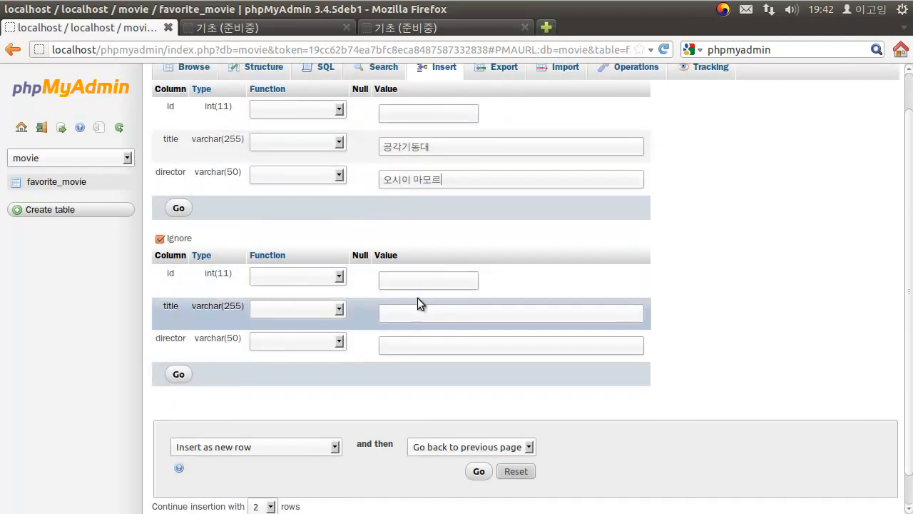
pyautogui.scroll(1, 406, 175)
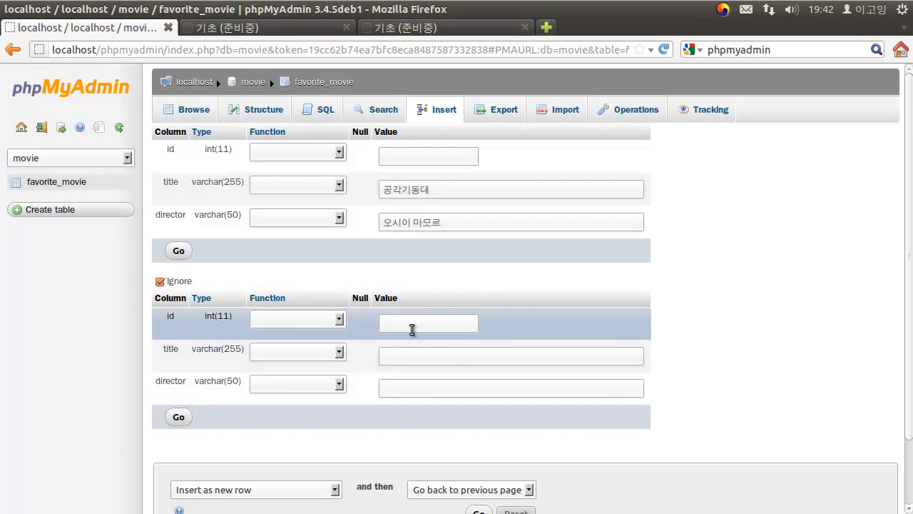
pyautogui.write('죽으')
pyautogui.write('은 시인의 사회')
pyautogui.press('Tab')
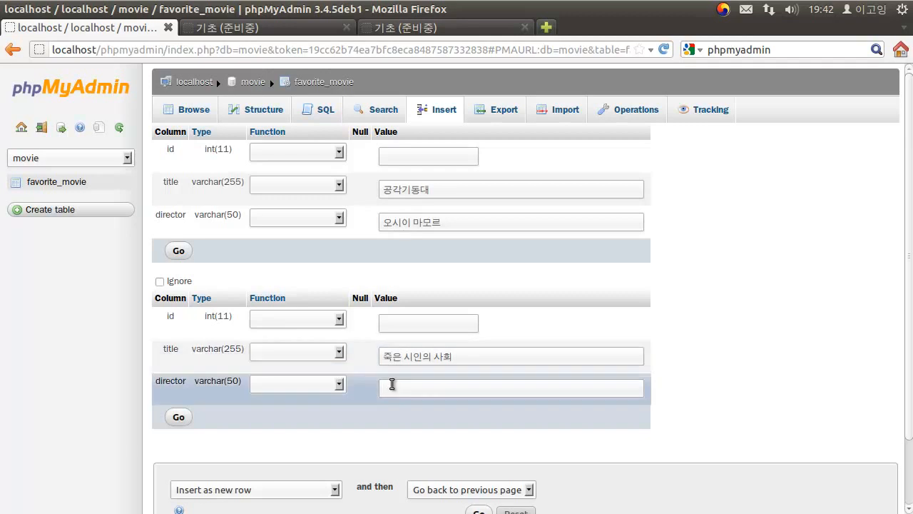
# Step: Enter 피터 위어 as the second row's director and insert both rows into the table
pyautogui.write('피터 위어')
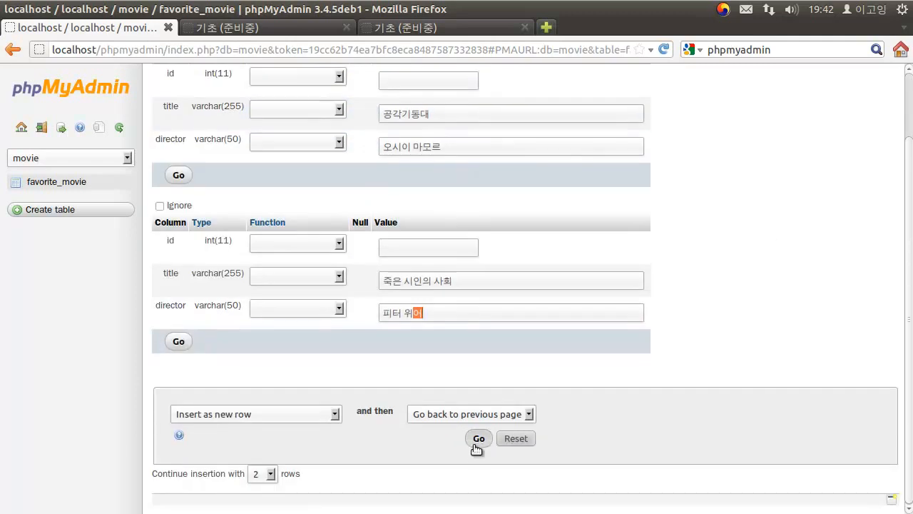
pyautogui.scroll(2, 477, 443)
pyautogui.click(181, 418)
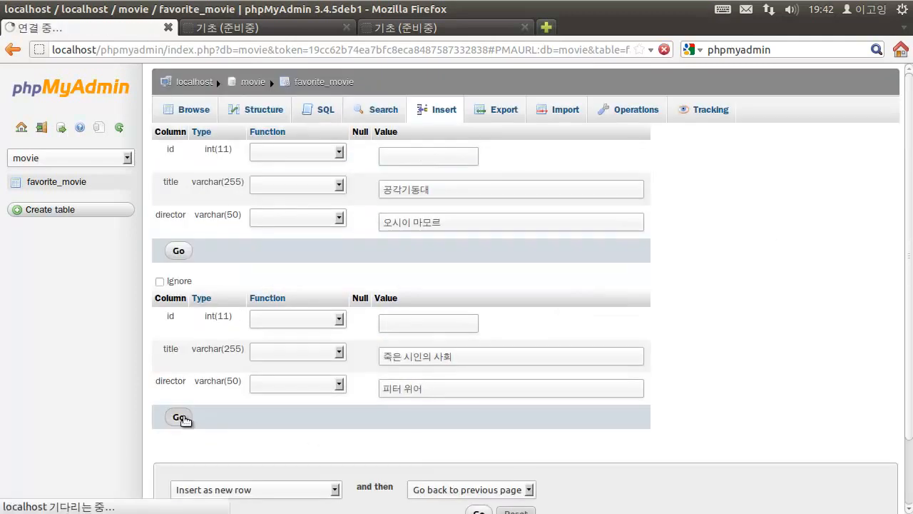
# Step: Examine the generated INSERT statement for the two new rows in the SQL editor and the query preview
pyautogui.scroll(-4, 440, 331)
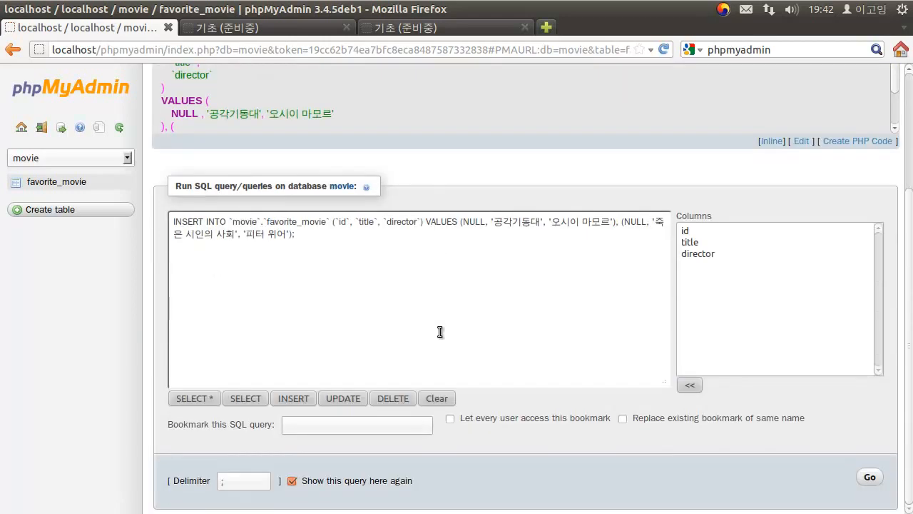
pyautogui.scroll(2, 644, 507)
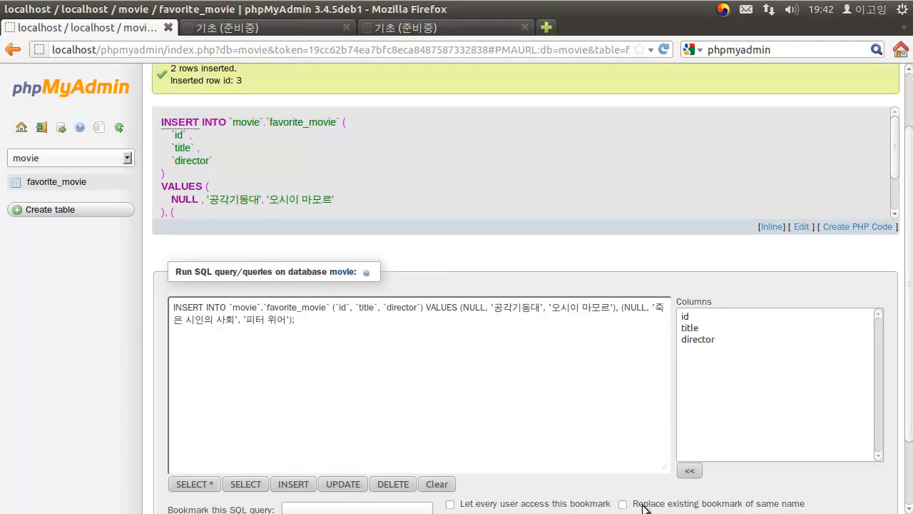
pyautogui.scroll(2, 644, 507)
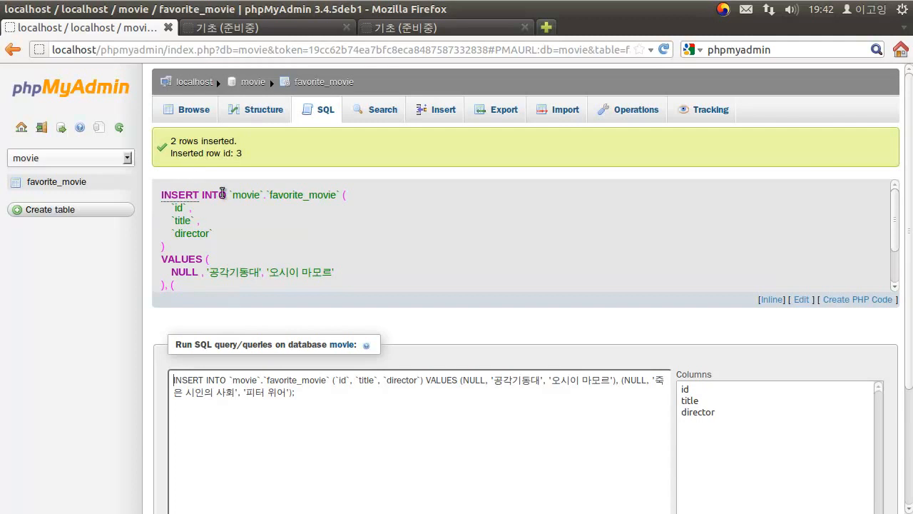
pyautogui.scroll(-2, 379, 236)
pyautogui.scroll(3, 377, 255)
pyautogui.scroll(-1, 224, 256)
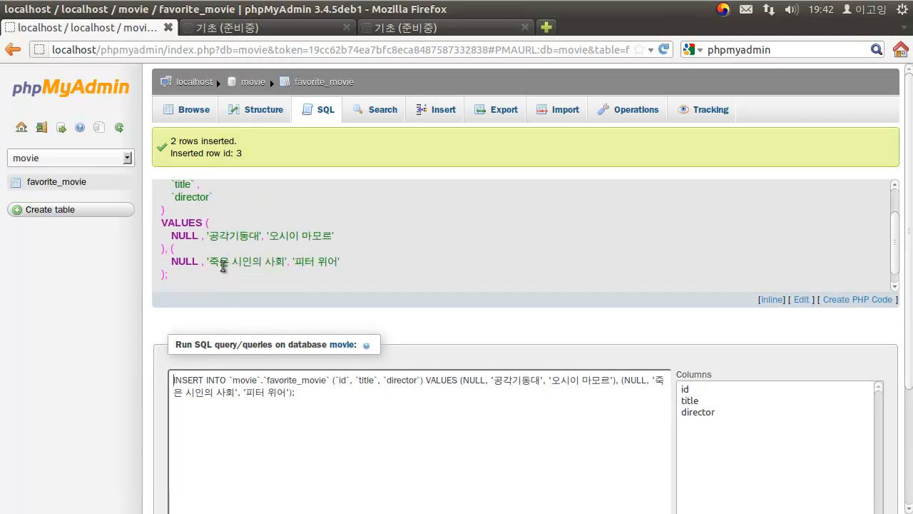
pyautogui.scroll(1, 178, 208)
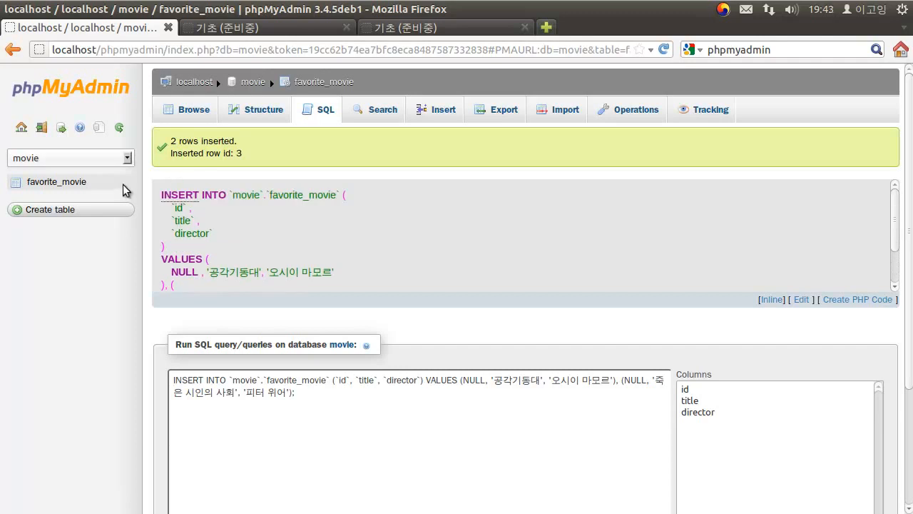
# Step: Browse the rows stored in favorite_movie and examine the SELECT query that retrieves them
pyautogui.click(196, 114)
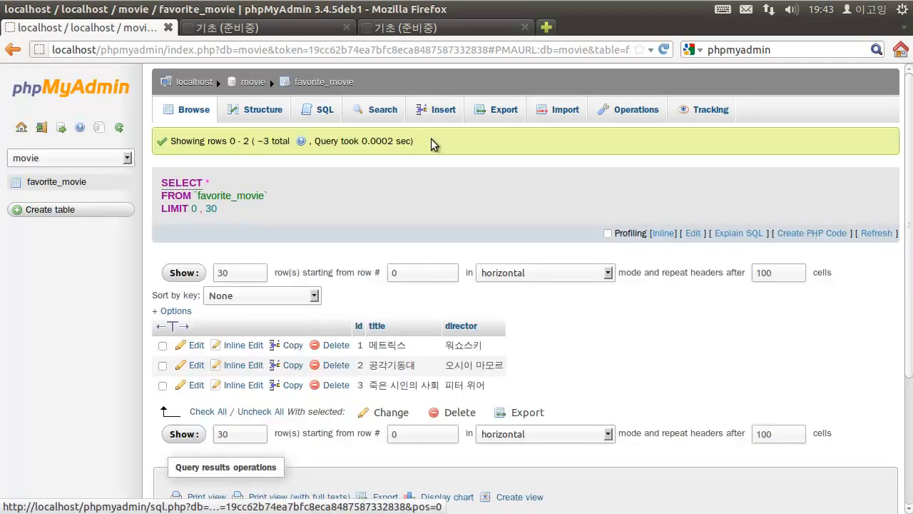
pyautogui.scroll(-2, 432, 138)
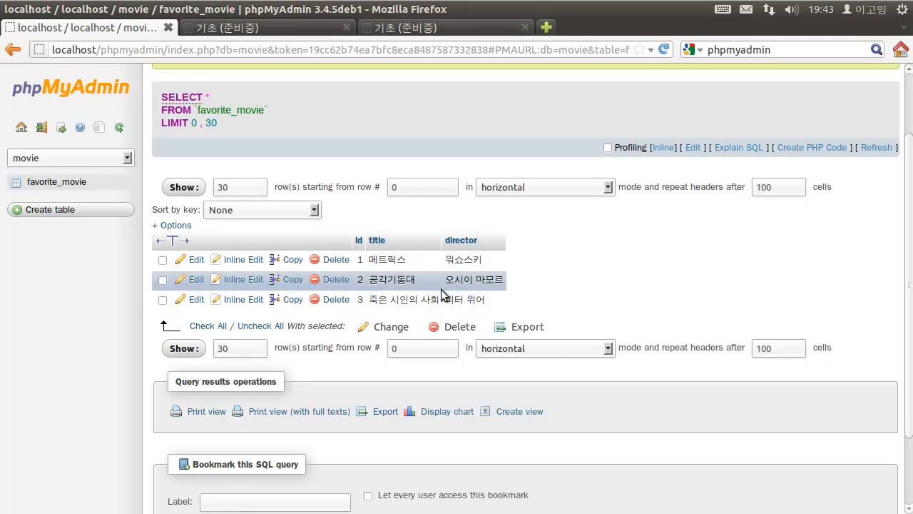
pyautogui.scroll(3, 681, 376)
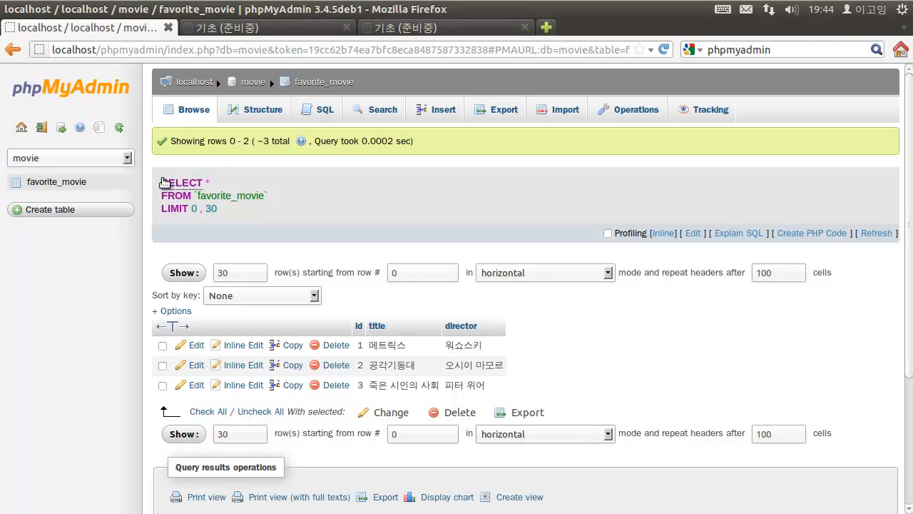
pyautogui.moveTo(227, 210); pyautogui.dragTo(160, 185)
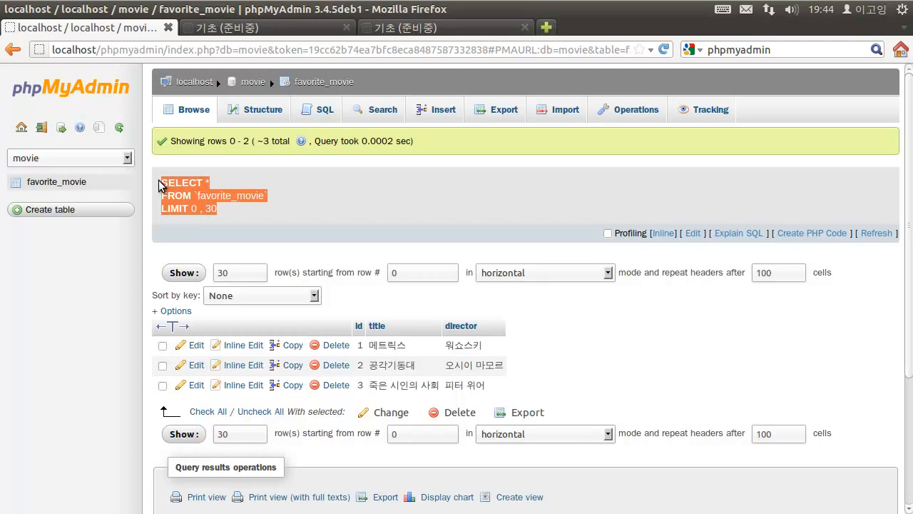
pyautogui.click(291, 180)
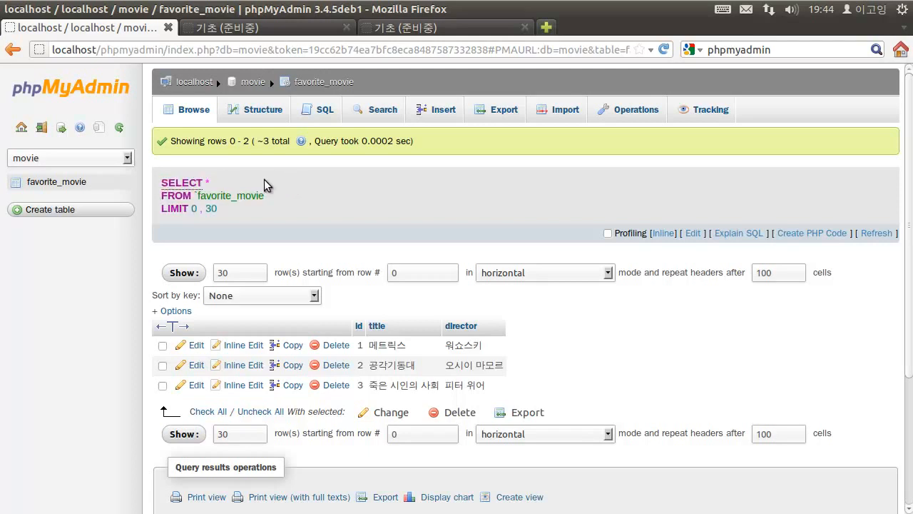